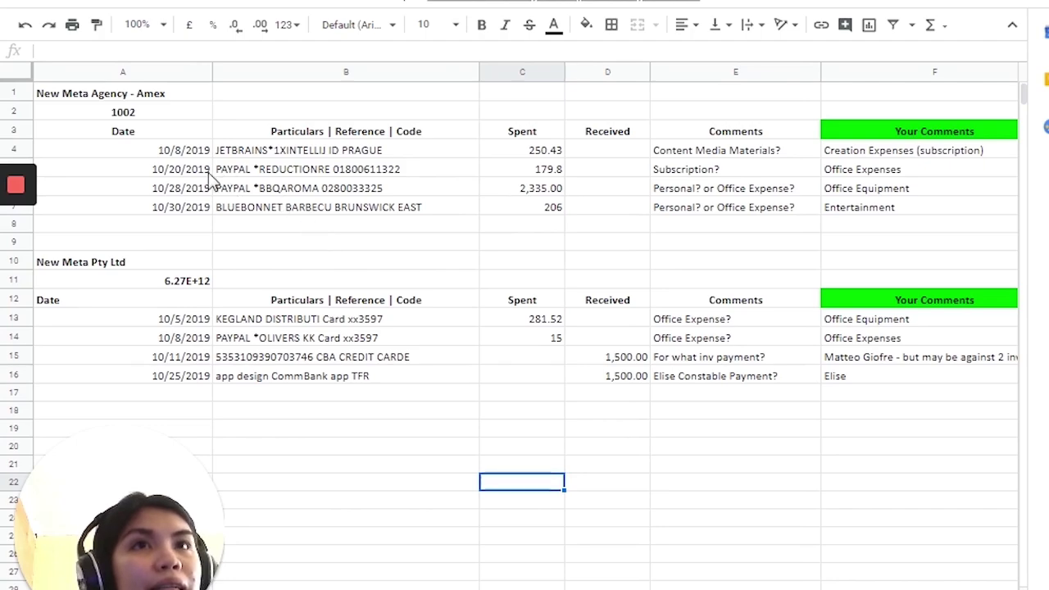
- Review the New Meta Agency - Amex transactions, from the Date and Particulars columns through the bookkeeper's questions in the Comments column
left_click(189, 135)
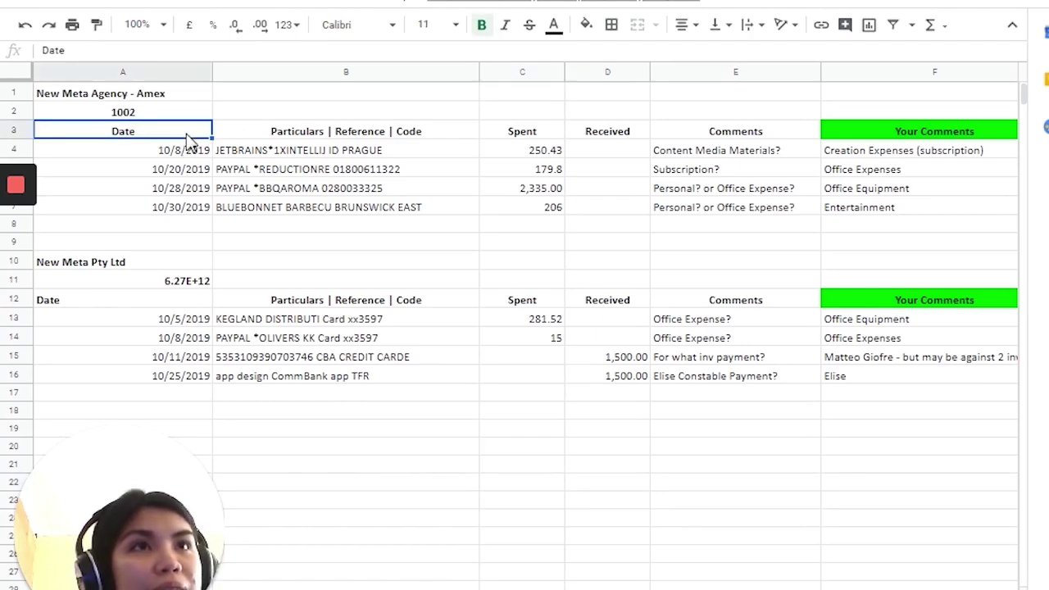
left_click(298, 171)
left_click(401, 223)
left_click(430, 148)
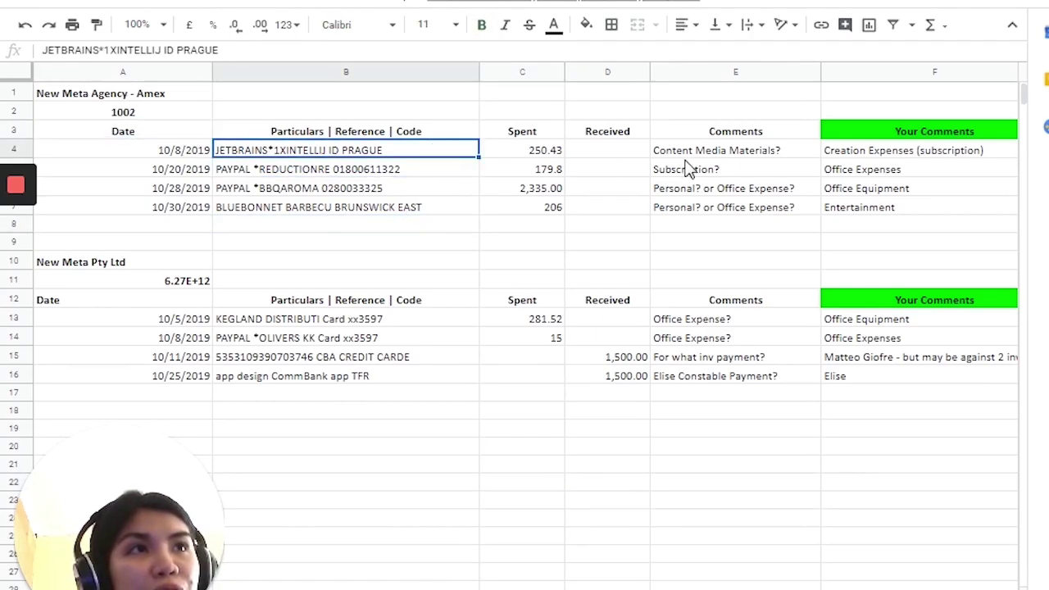
left_click(742, 150)
left_click(770, 207)
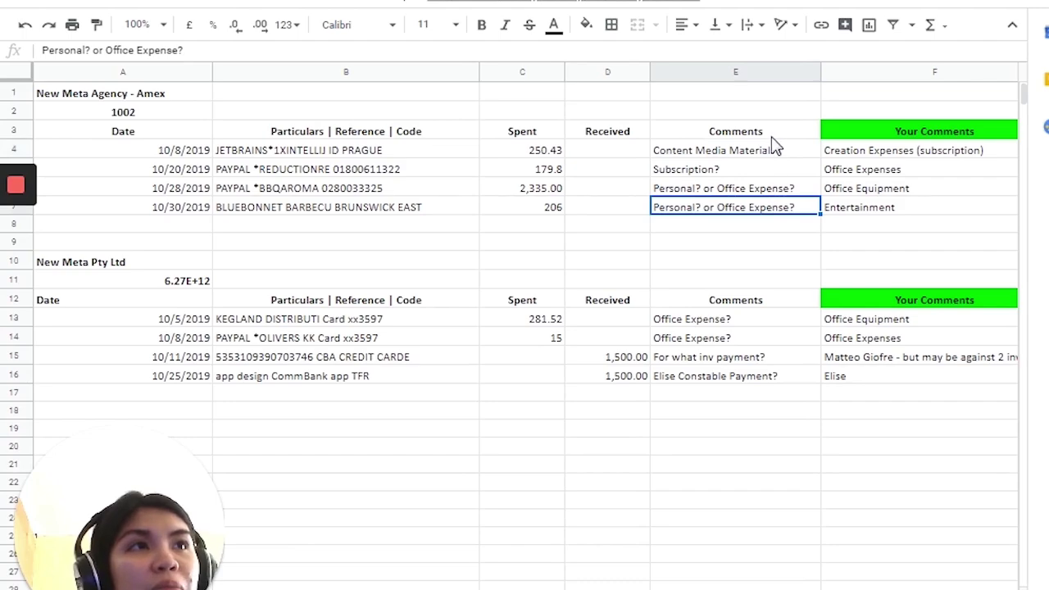
left_click_drag(775, 145, 778, 210)
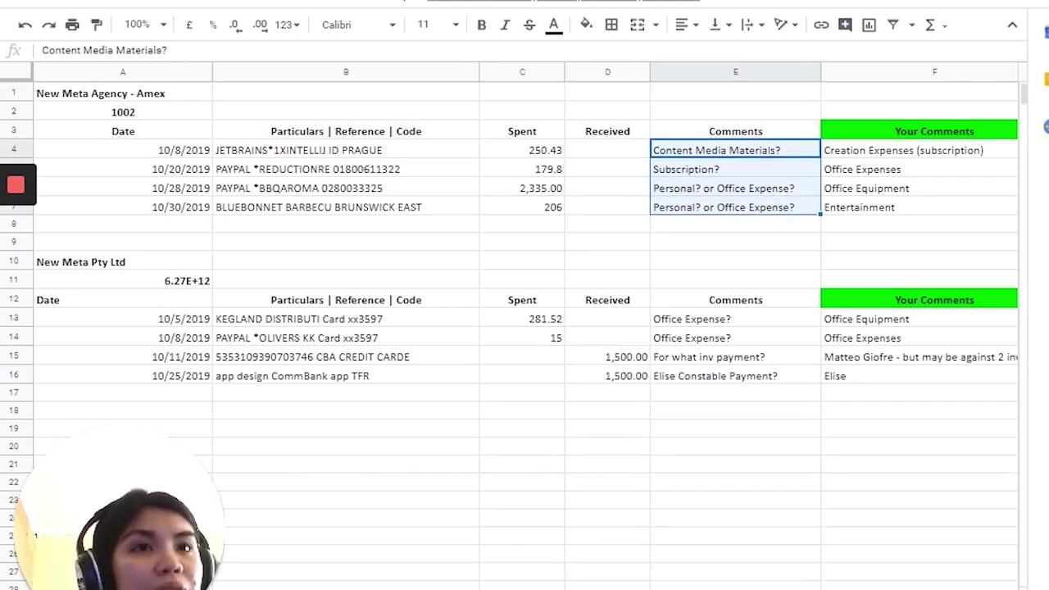
- Review the client's answers for the four Amex transactions in the Your Comments and GST included? columns
scroll(524, 328, "right", 3)
left_click(464, 136)
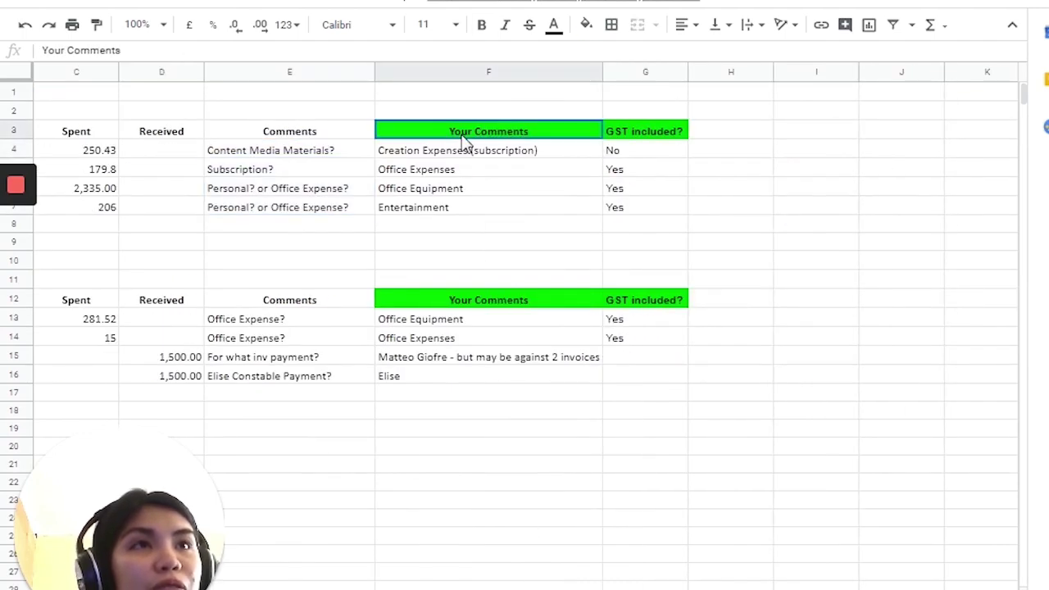
left_click(640, 152)
left_click(545, 172)
left_click_drag(518, 159, 648, 215)
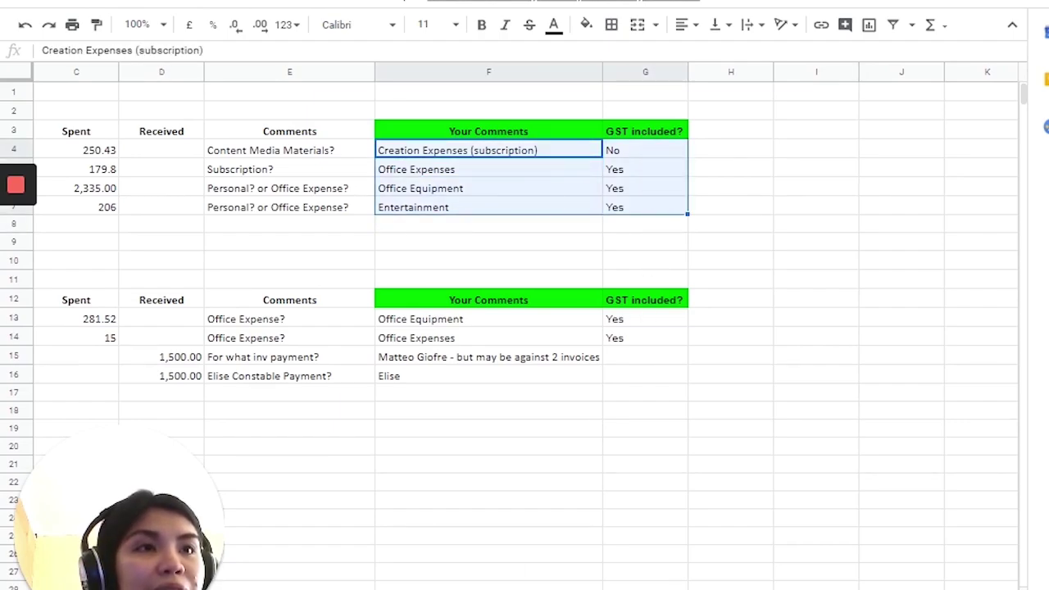
scroll(524, 328, "left", 3)
scroll(525, 328, "right", 3)
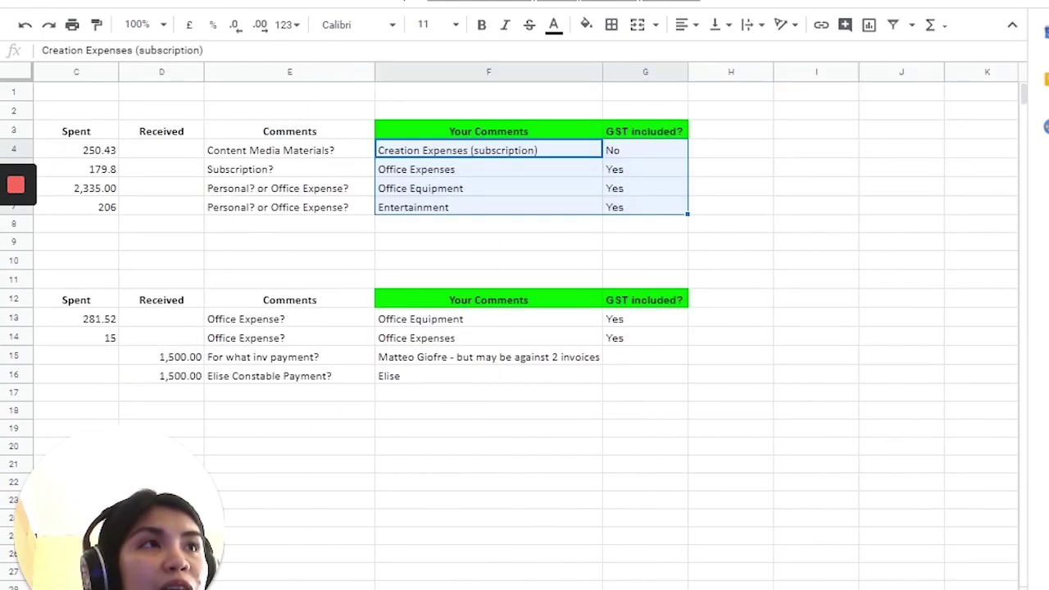
left_click(634, 214)
left_click(649, 241)
left_click_drag(414, 154, 621, 209)
left_click(544, 244)
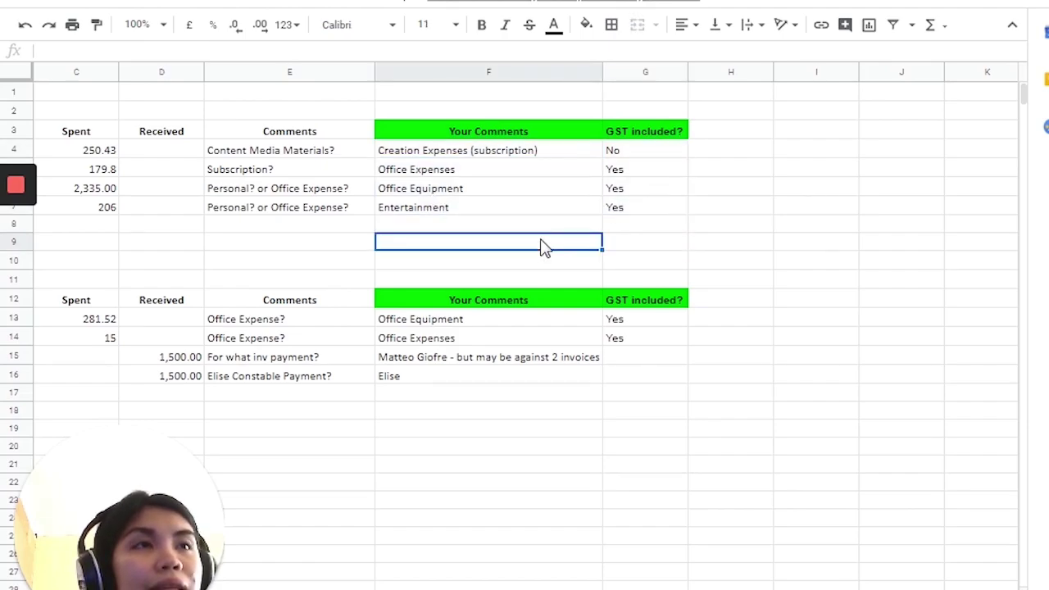
- Examine the GST included? answers for the transactions of both bank accounts
left_click(631, 132)
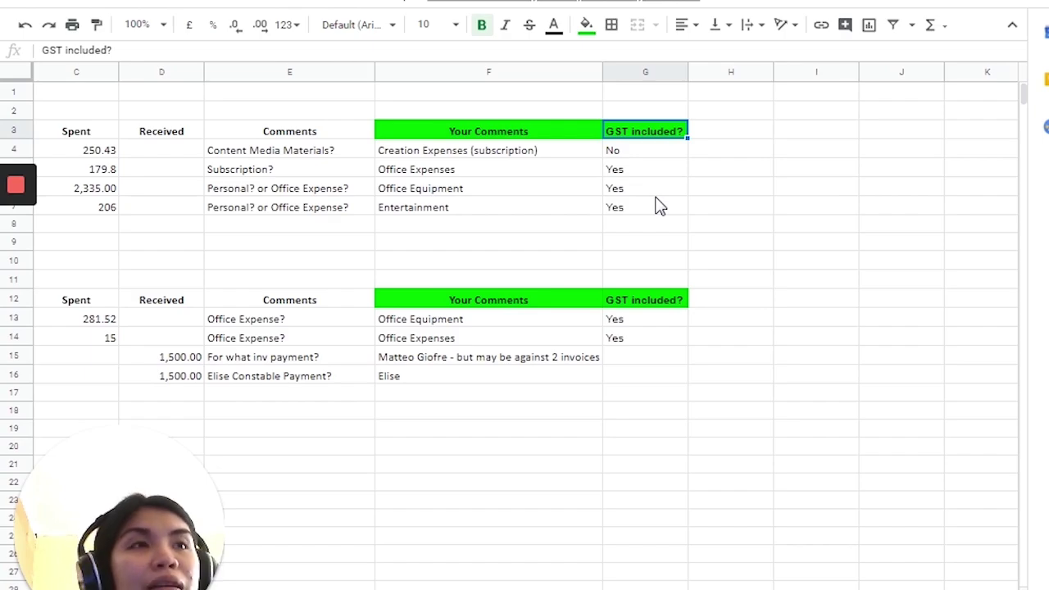
key("Down")
key("Down")
key("Down")
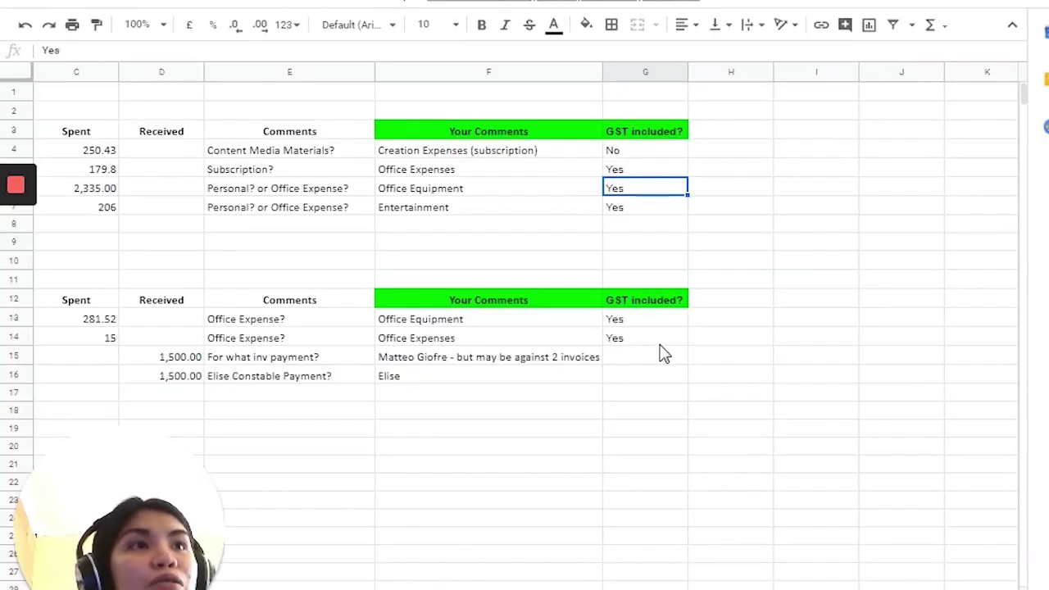
left_click(660, 338)
left_click(658, 392)
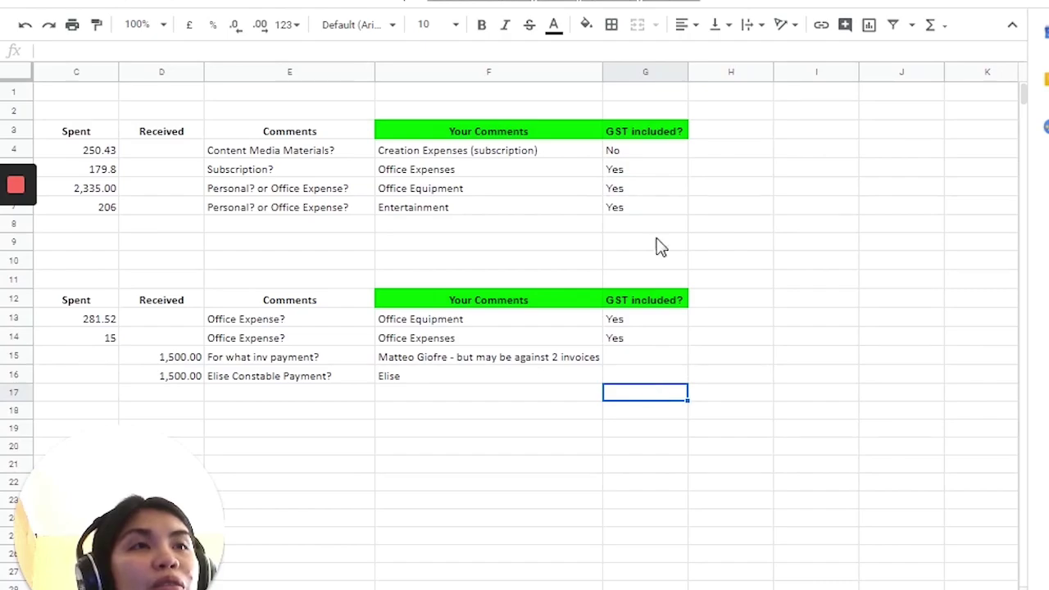
left_click(664, 119)
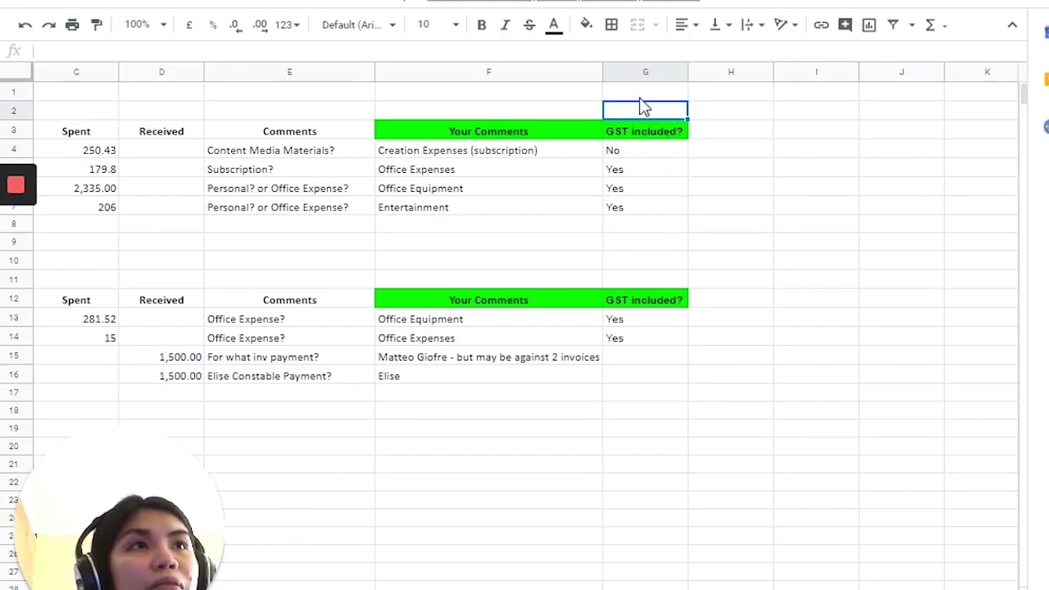
left_click(636, 72)
left_click(645, 133)
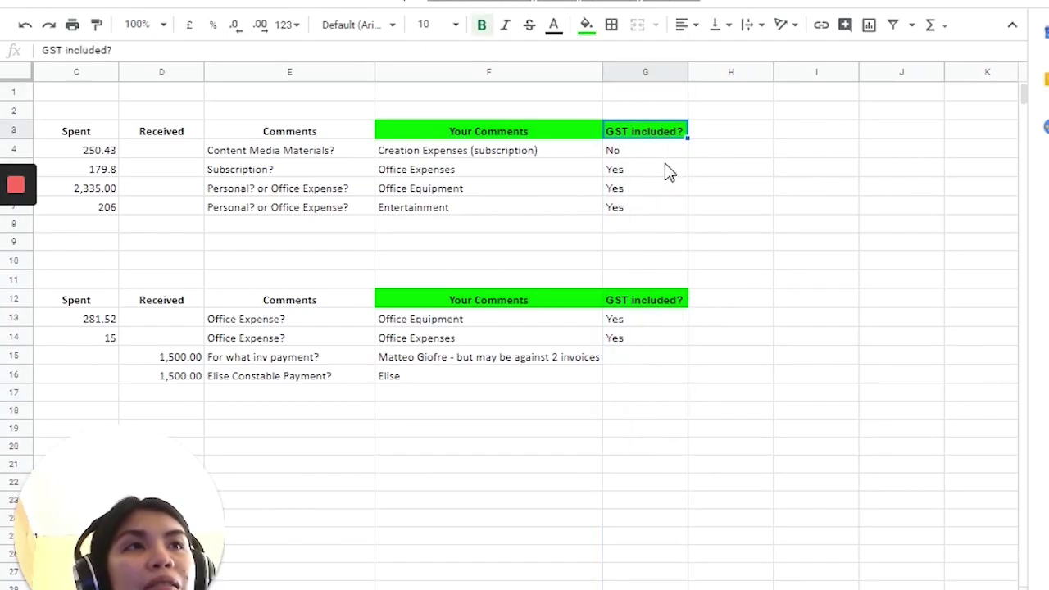
left_click(675, 213)
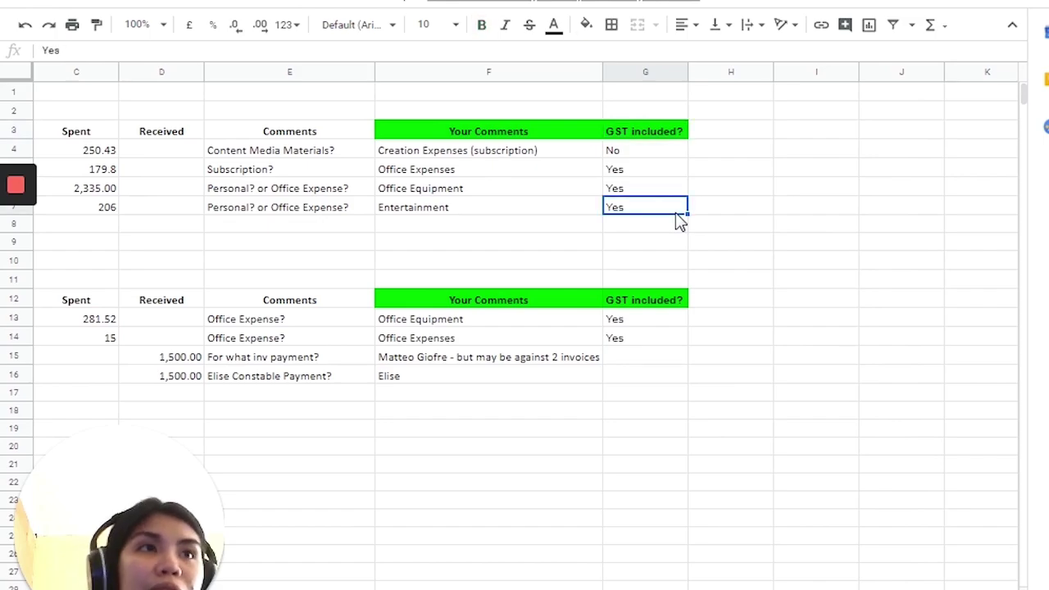
left_click(336, 92)
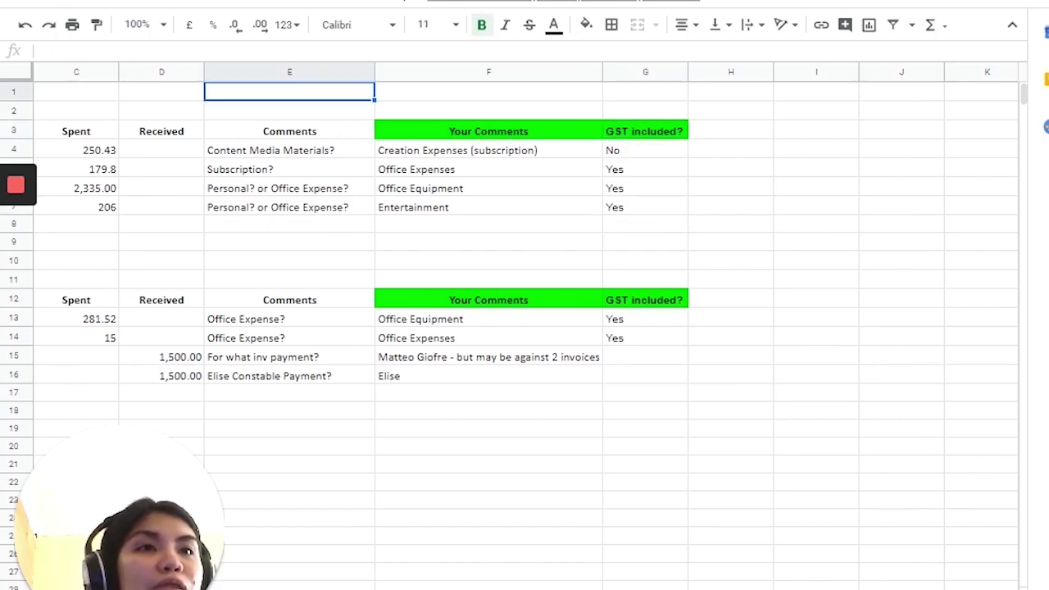
- Apply strikethrough to the first three Amex transactions, rows 4 to 6, from the Date column through Your Comments
scroll(336, 228, "left", 2)
scroll(481, 281, "left", 2)
scroll(480, 281, "down", 3)
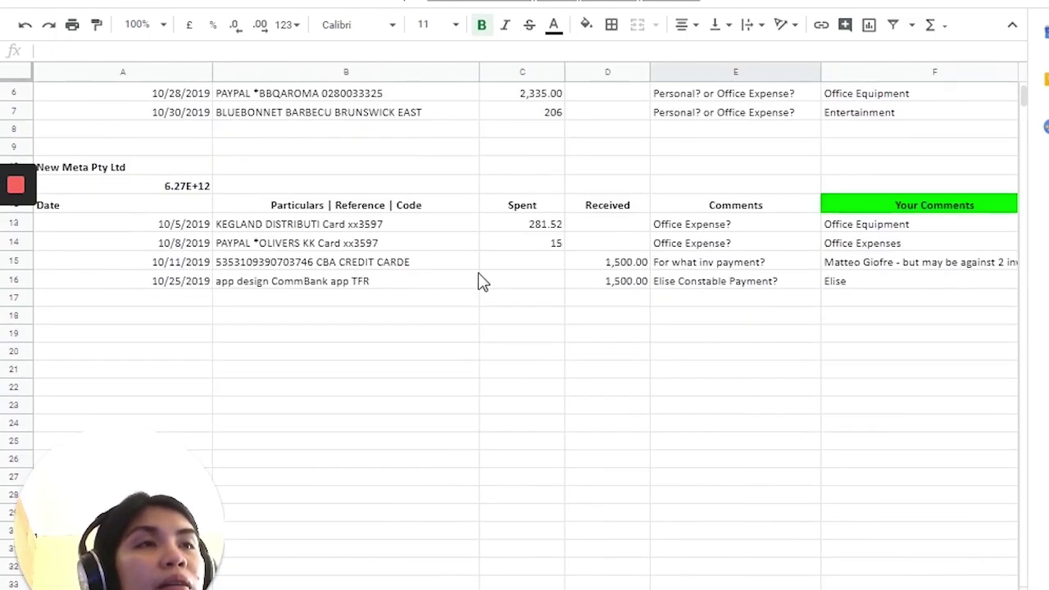
scroll(480, 281, "up", 1)
left_click(370, 99)
scroll(368, 191, "up", 1)
left_click(312, 230)
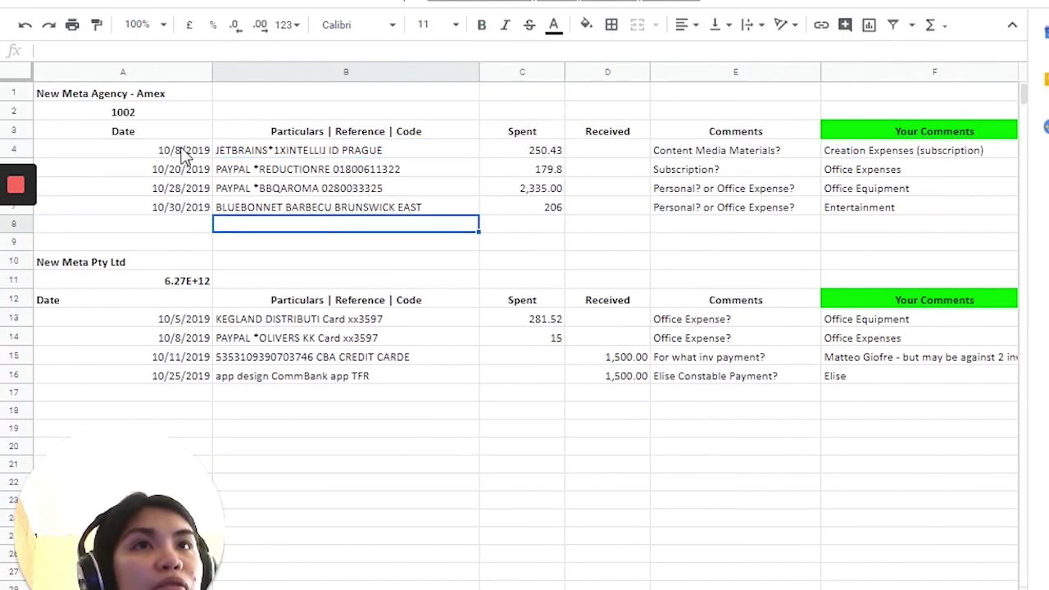
left_click_drag(180, 153, 871, 189)
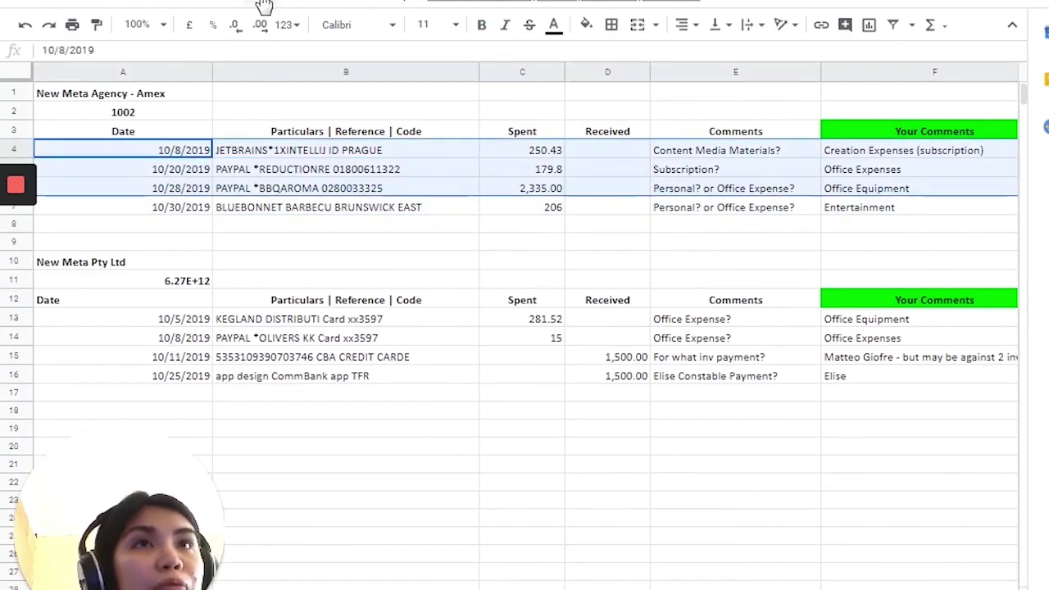
left_click(209, 5)
left_click(267, 196)
scroll(546, 279, "down", 1)
left_click(461, 224)
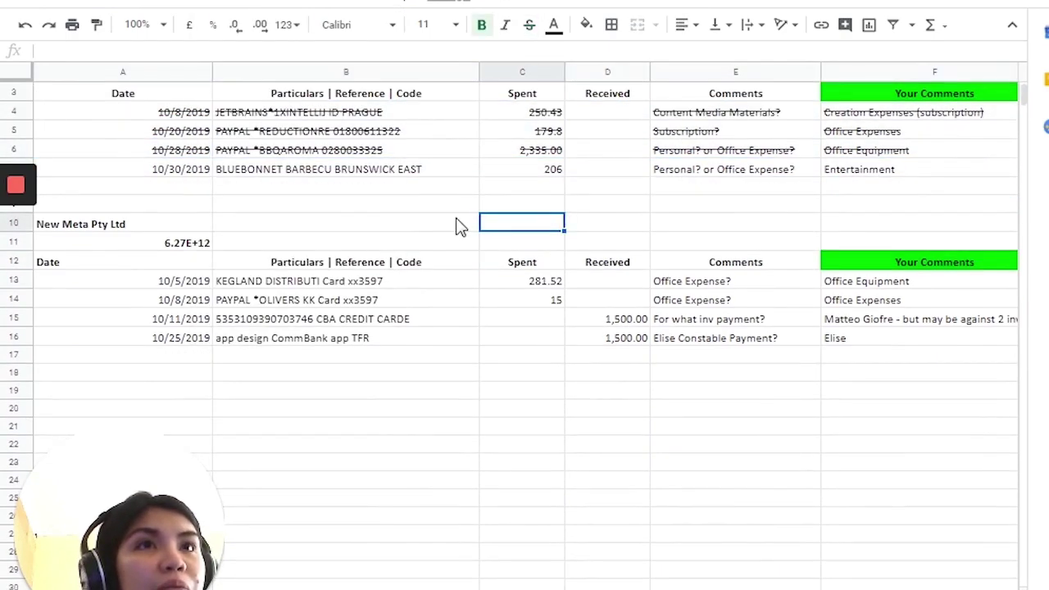
- Examine the remaining 10/30/2019 BLUEBONNET BARBECU transaction's particulars, amount, comments and GST answer, and check which bank account it belongs to
left_click(284, 215)
left_click(180, 176)
left_click(271, 173)
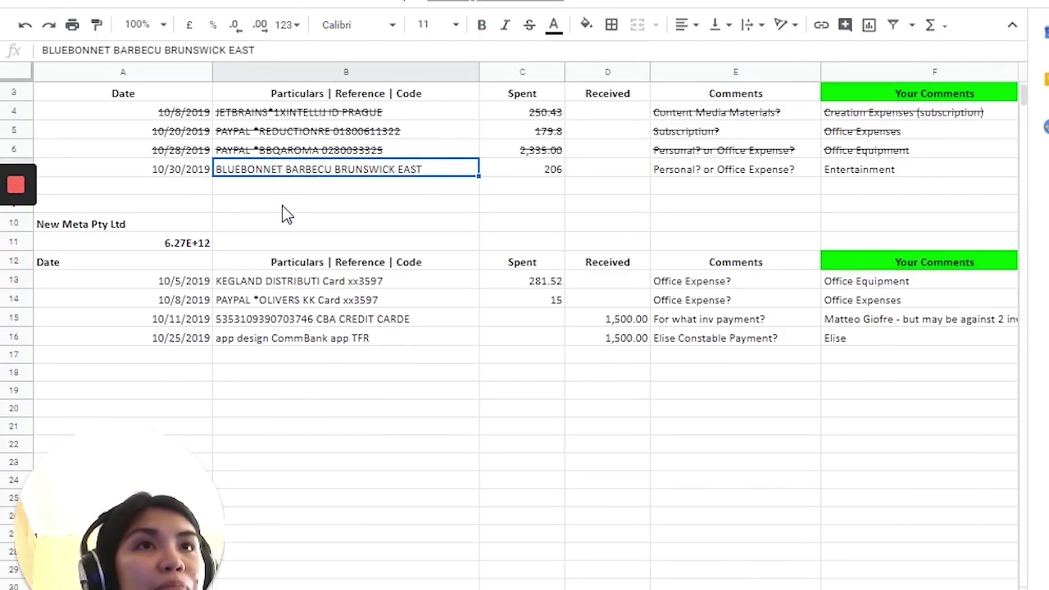
left_click(337, 205)
left_click(540, 174)
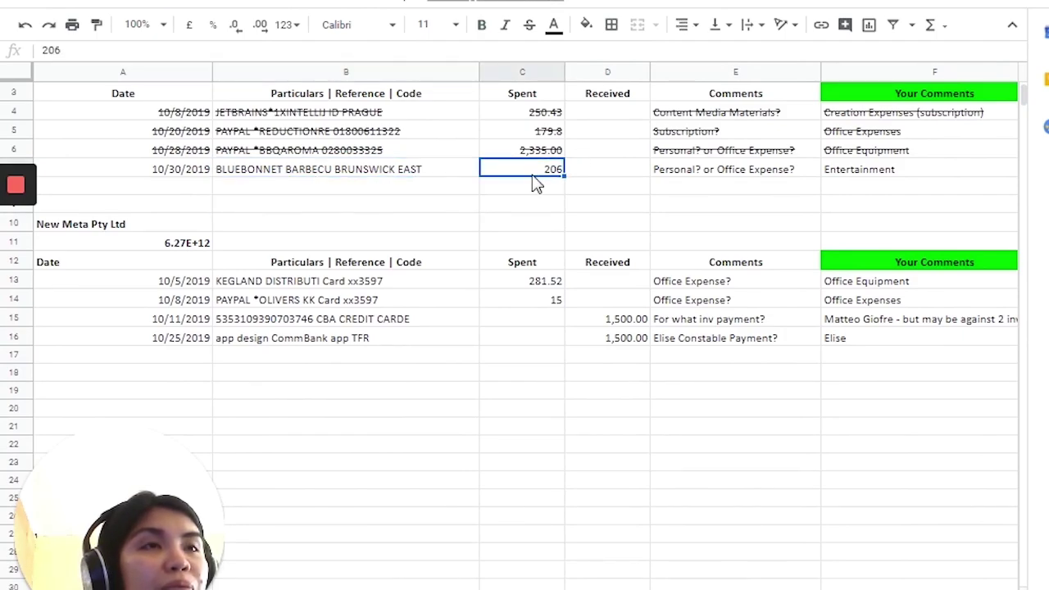
left_click(684, 187)
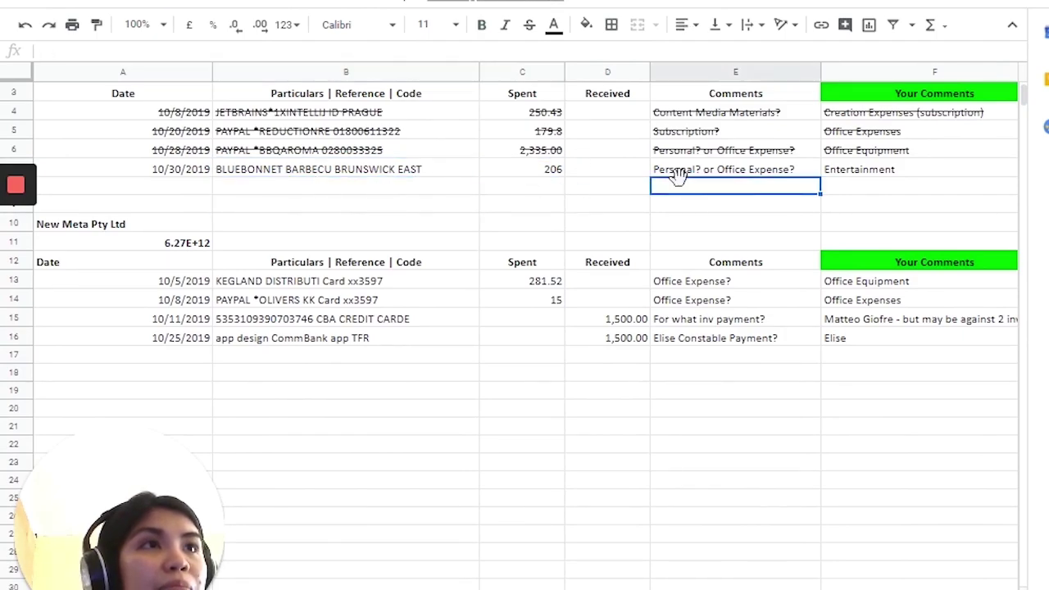
scroll(705, 271, "up", 1)
left_click(729, 212)
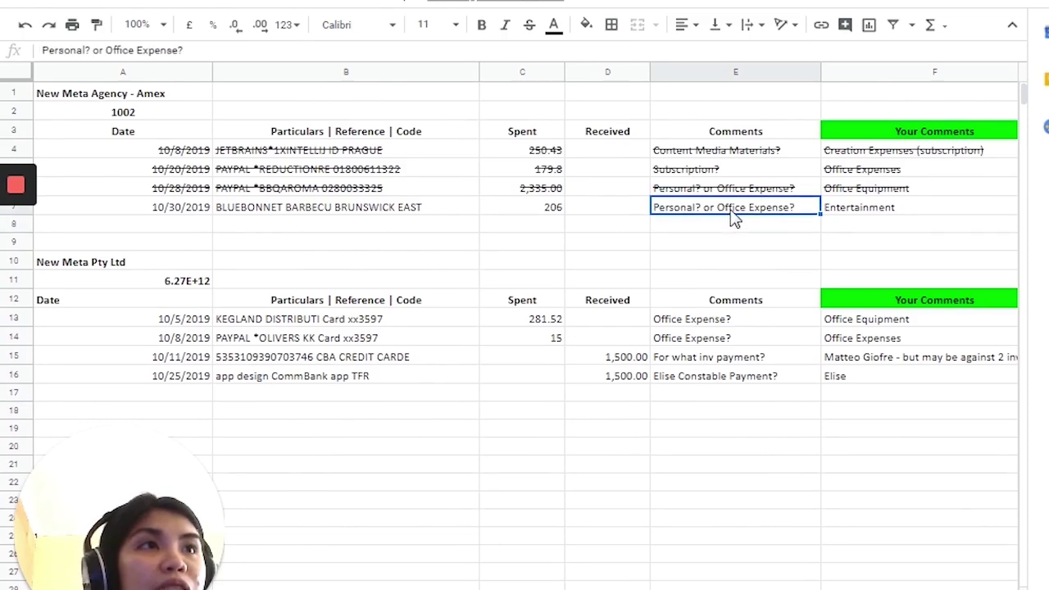
left_click(728, 241)
left_click(740, 207)
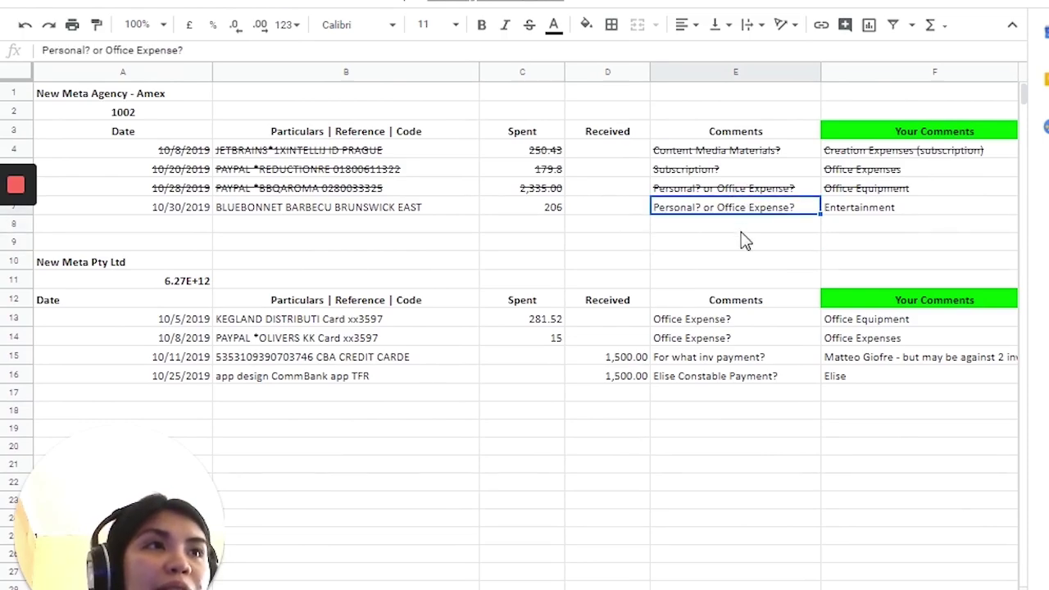
left_click(741, 231)
left_click(934, 201)
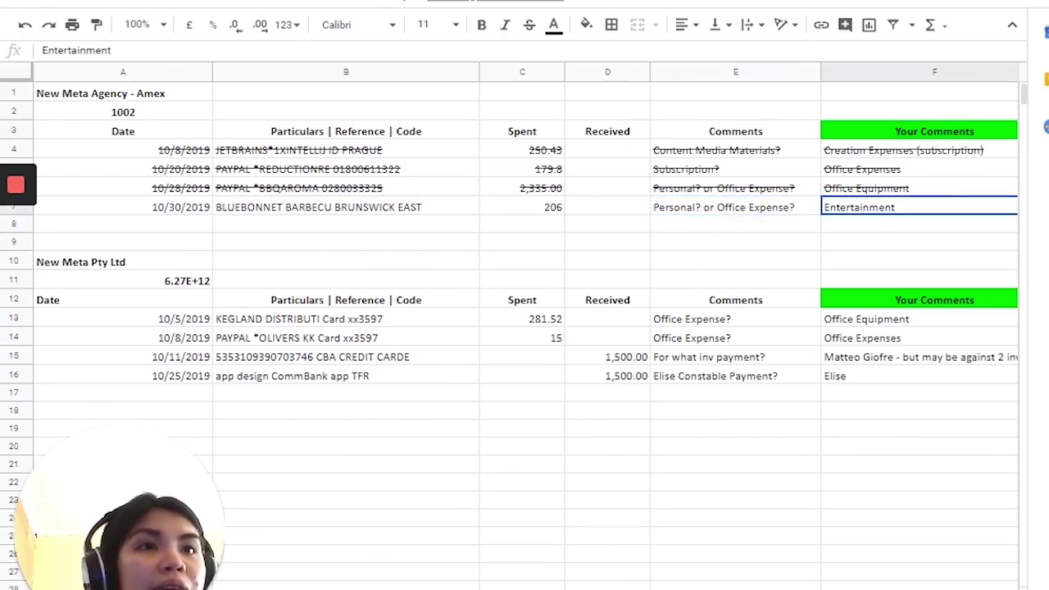
scroll(524, 328, "right", 2)
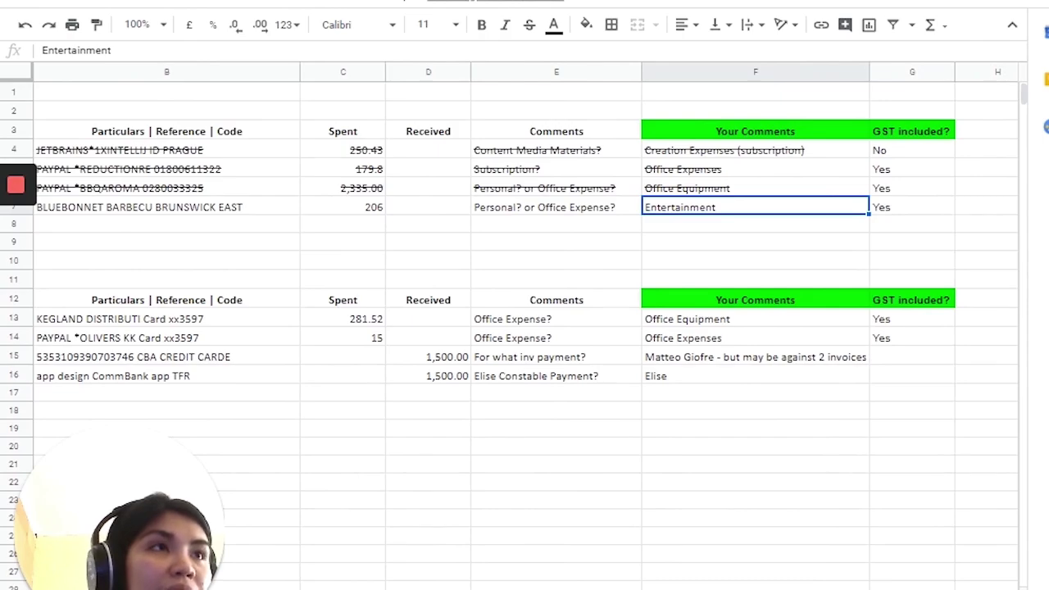
scroll(328, 513, "left", 2)
left_click(332, 516)
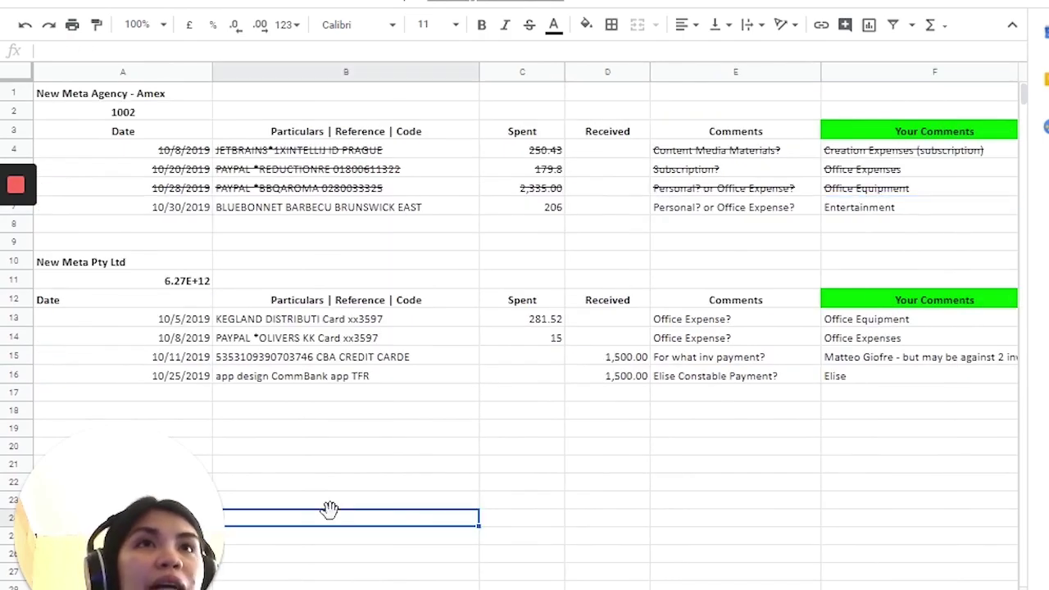
left_click(168, 94)
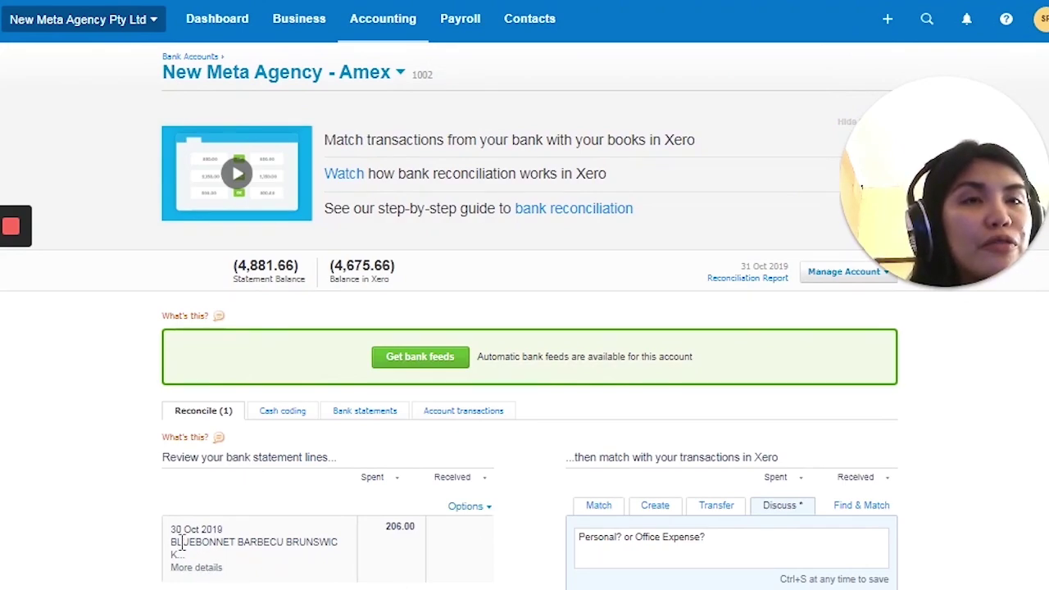
- In Xero, create a transaction for the 30 Oct 2019 statement line with the copied BLUEBONNET BARBECU as a new contact
left_click(660, 510)
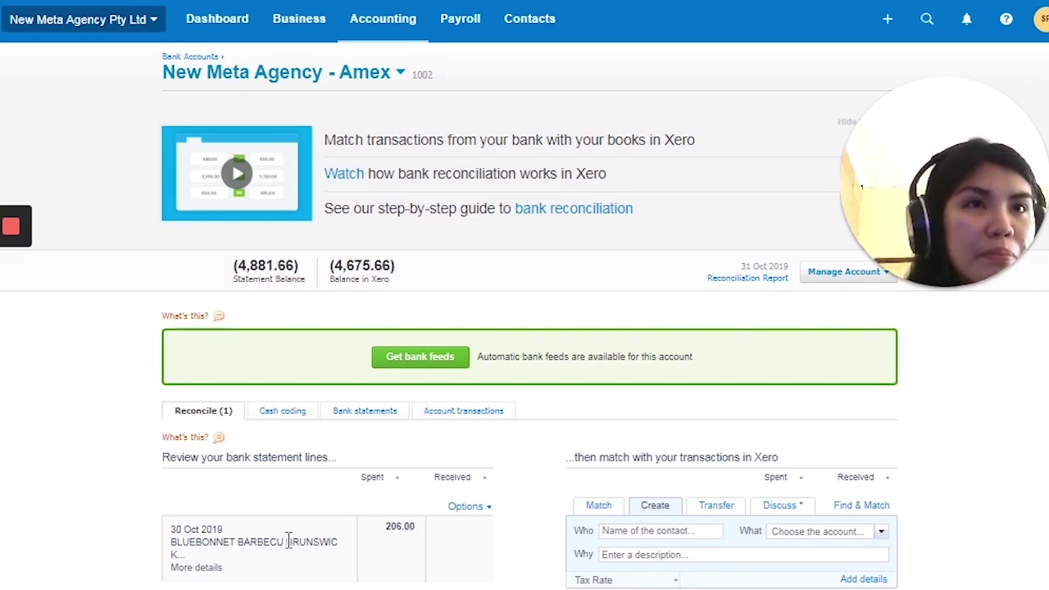
left_click_drag(283, 542, 168, 549)
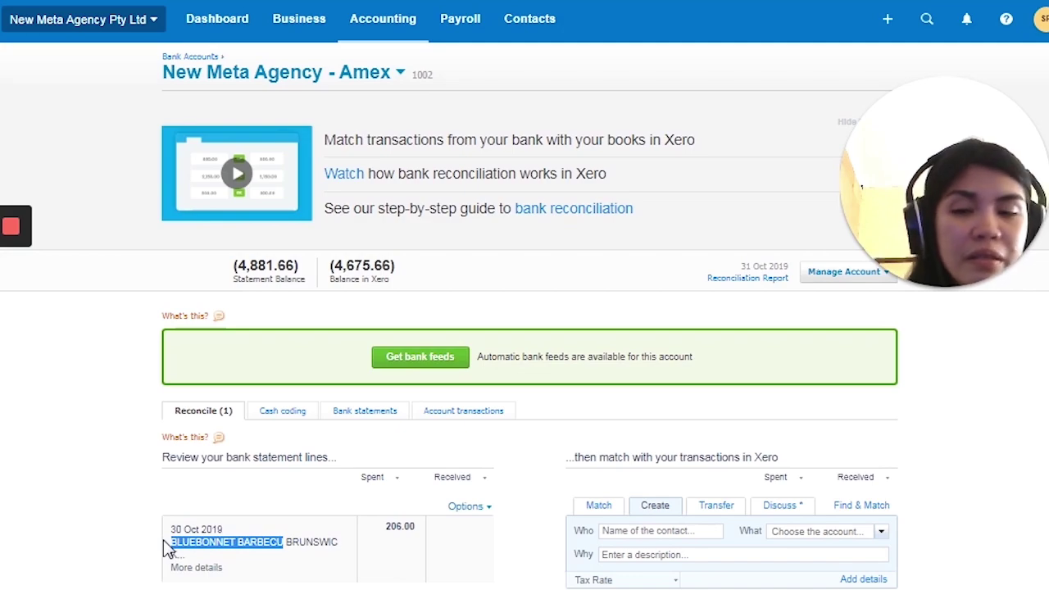
key("ctrl+c")
left_click(635, 539)
key("ctrl+v")
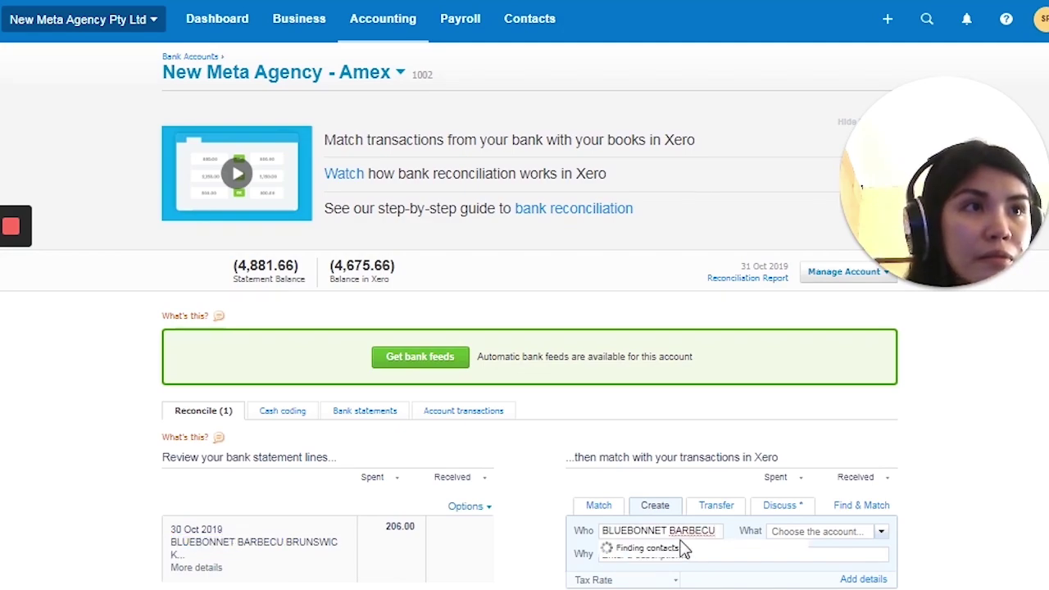
left_click(707, 562)
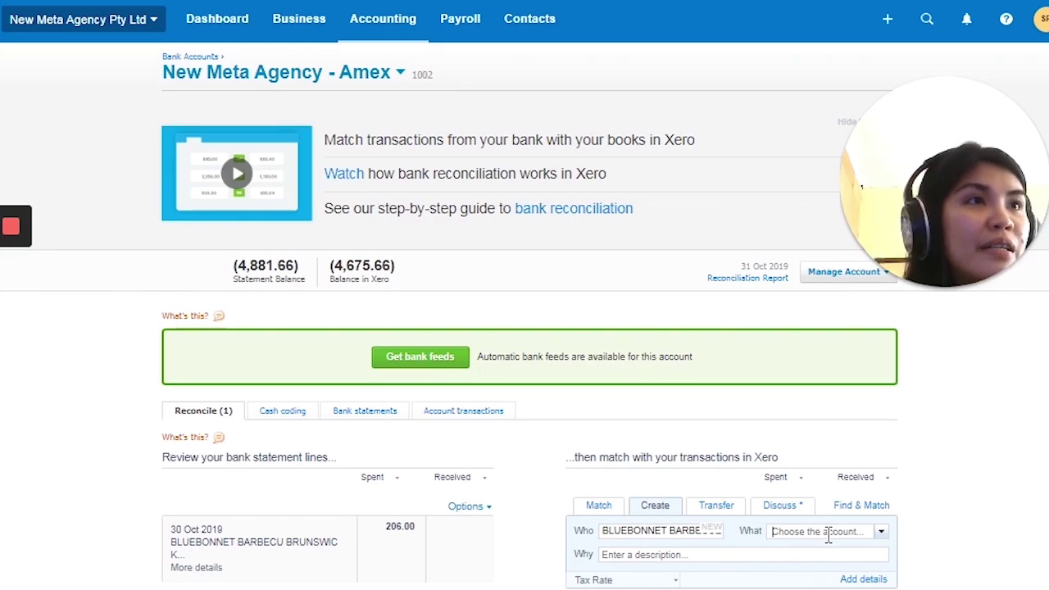
- Code the 30 Oct 2019 BLUEBONNET BARBECU line to 420 - Entertainment with GST on Expenses and reconcile it
left_click(820, 531)
type("ENTER")
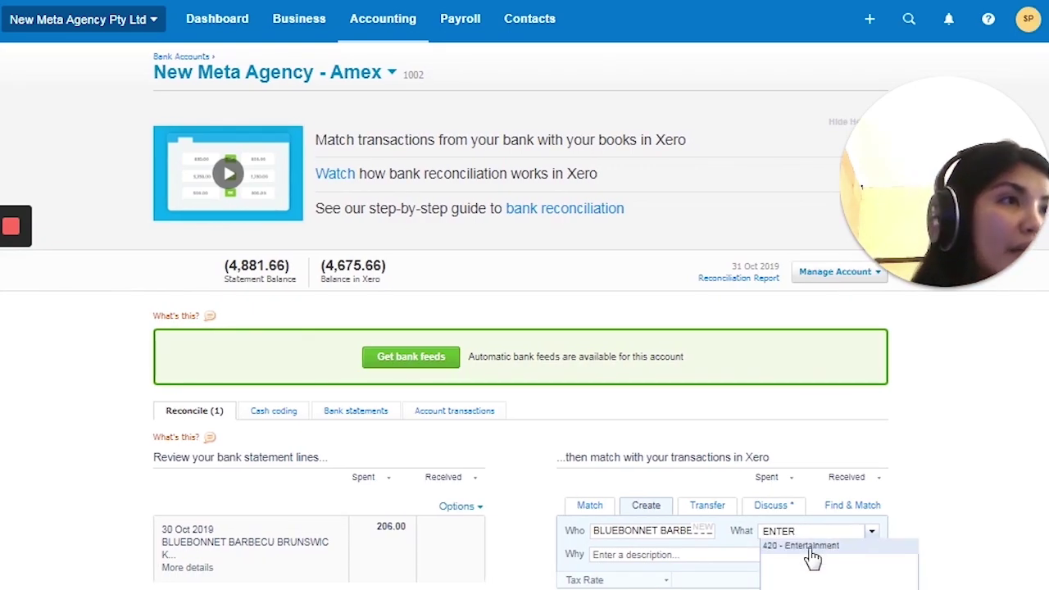
left_click(811, 554)
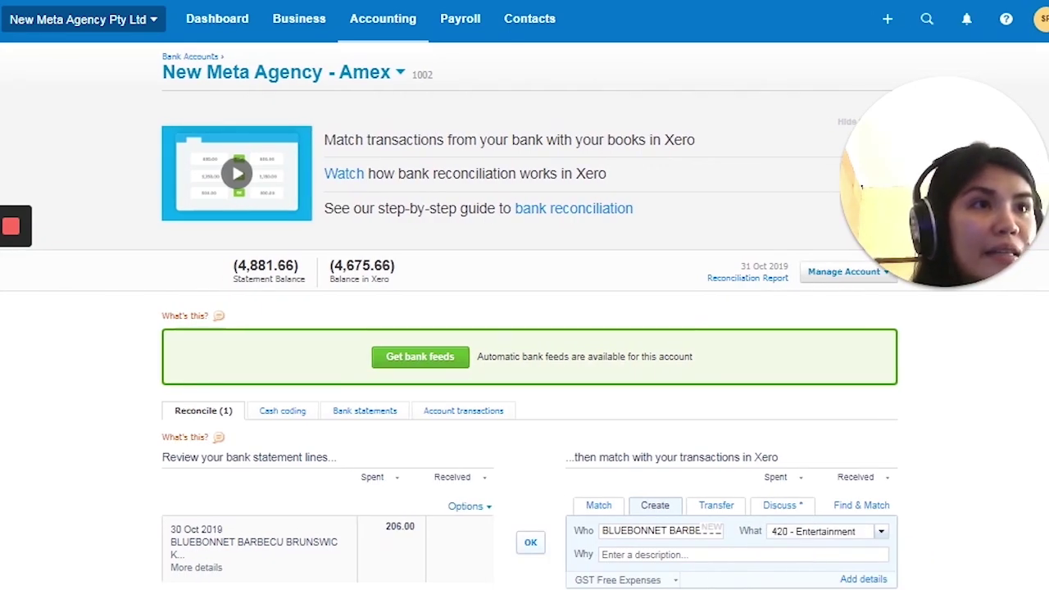
left_click(624, 580)
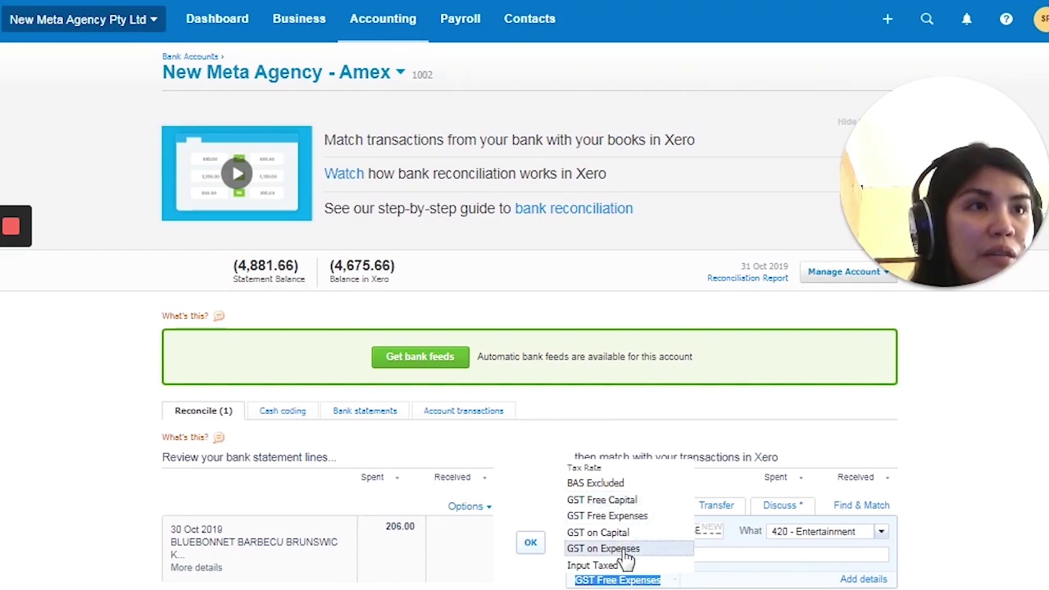
left_click(626, 549)
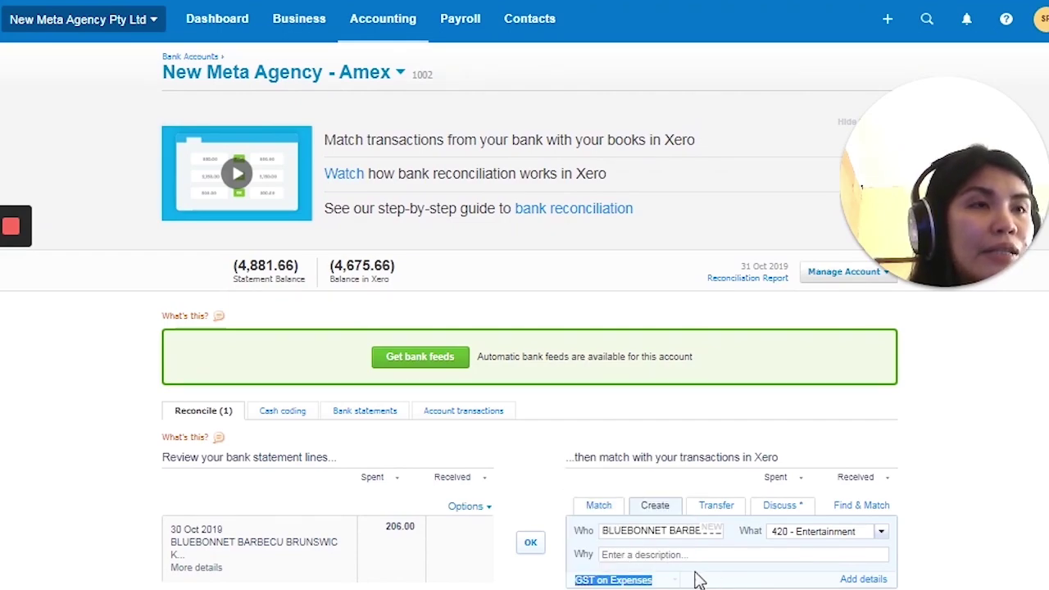
left_click(721, 575)
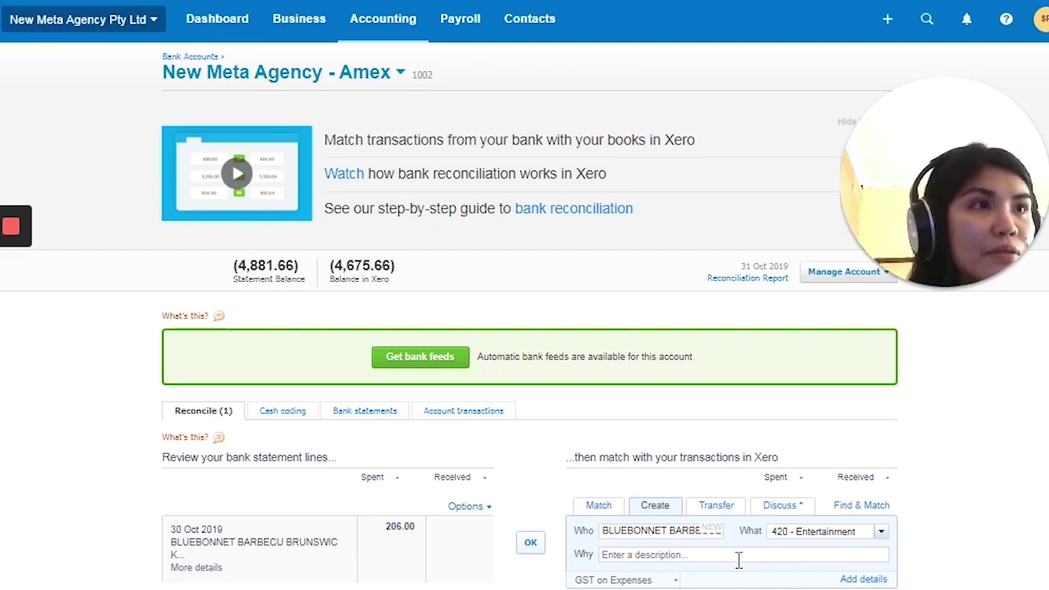
left_click(538, 553)
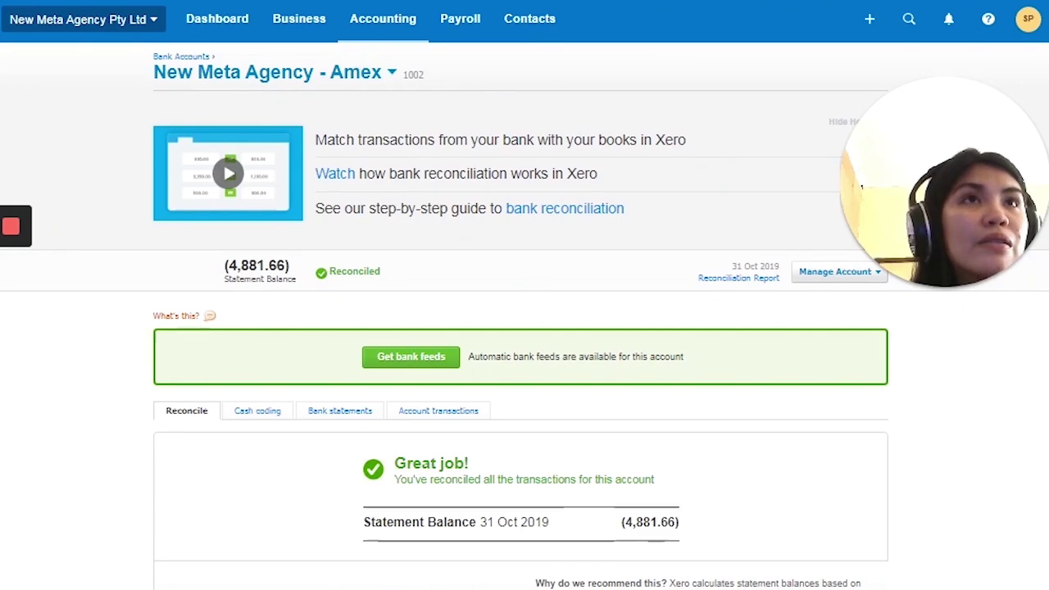
- In the Google Sheets list, apply strikethrough to the 10/30/2019 BLUEBONNET BARBECU transaction in row 7, from Date through Your Comments
left_click(254, 1)
left_click_drag(187, 254, 989, 251)
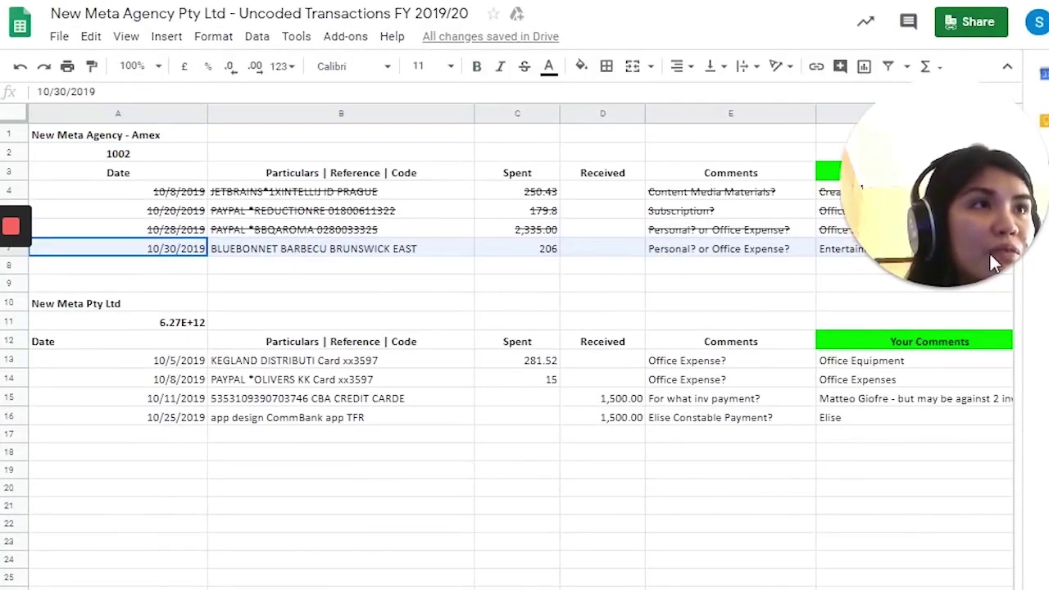
left_click(209, 39)
left_click(264, 232)
left_click(602, 589)
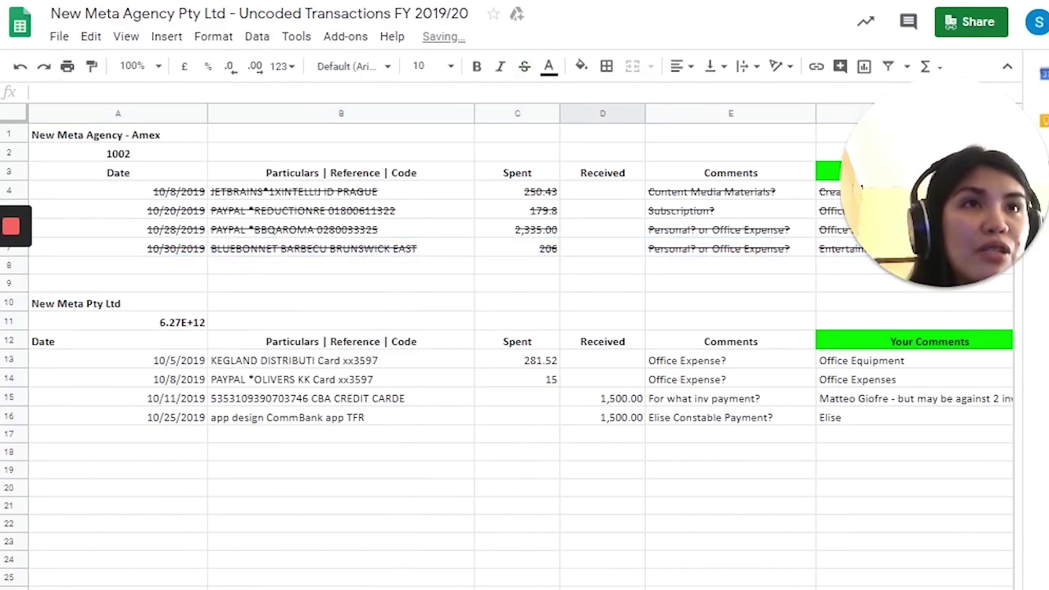
- Check the next bank account heading in the spreadsheet and switch Xero to the New Meta Pty Ltd account
scroll(427, 542, "down", 2)
left_click(369, 446)
left_click(144, 210)
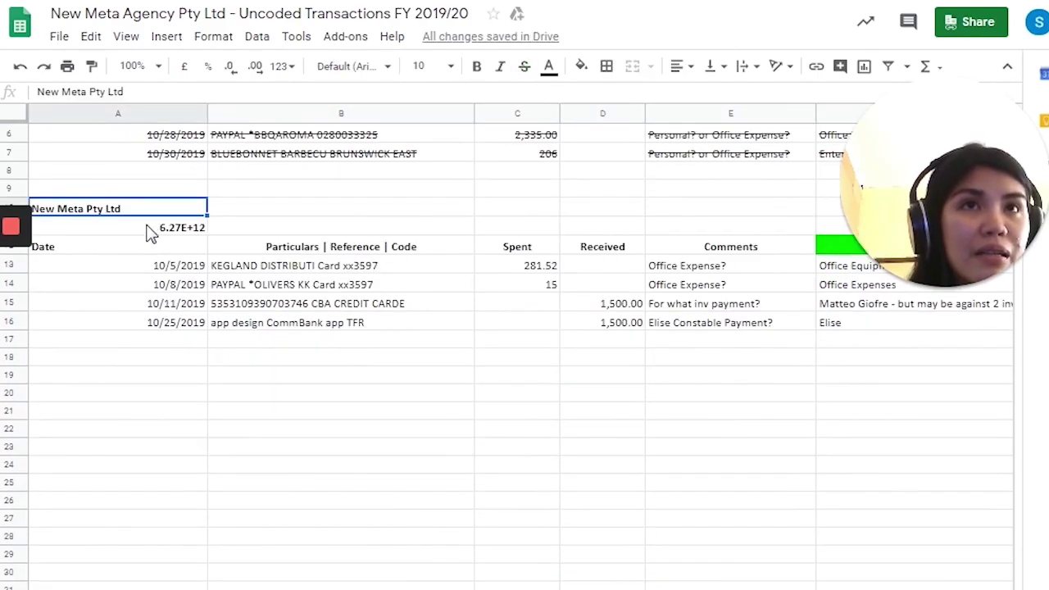
left_click(253, 434)
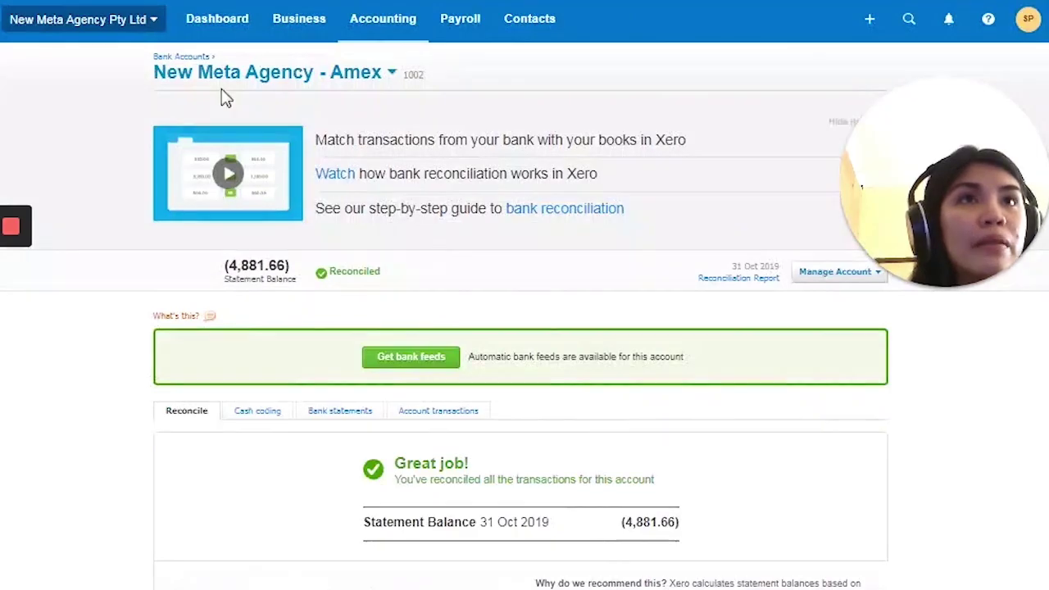
left_click(392, 73)
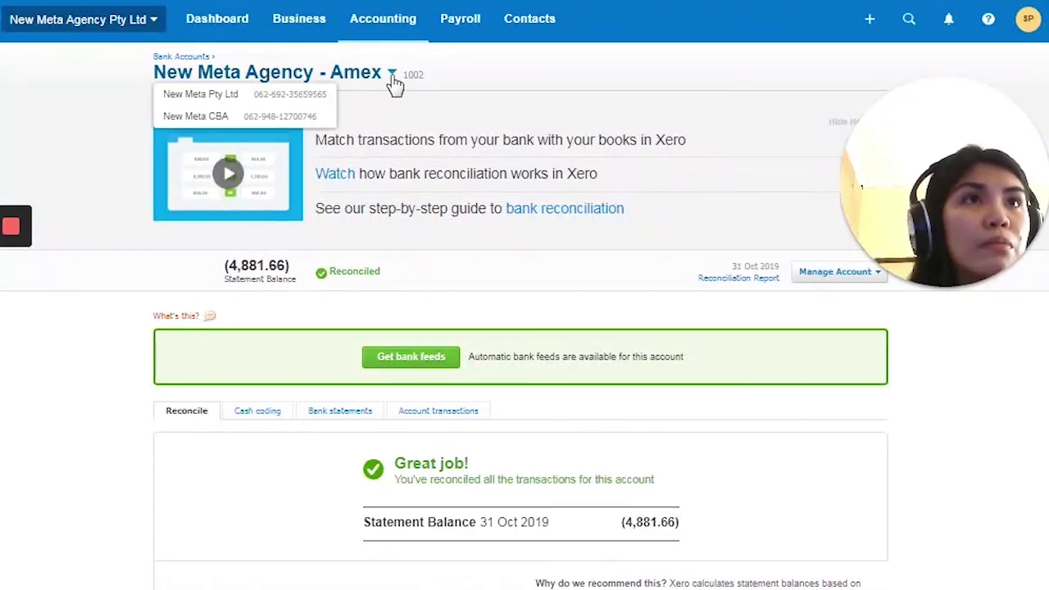
left_click(237, 109)
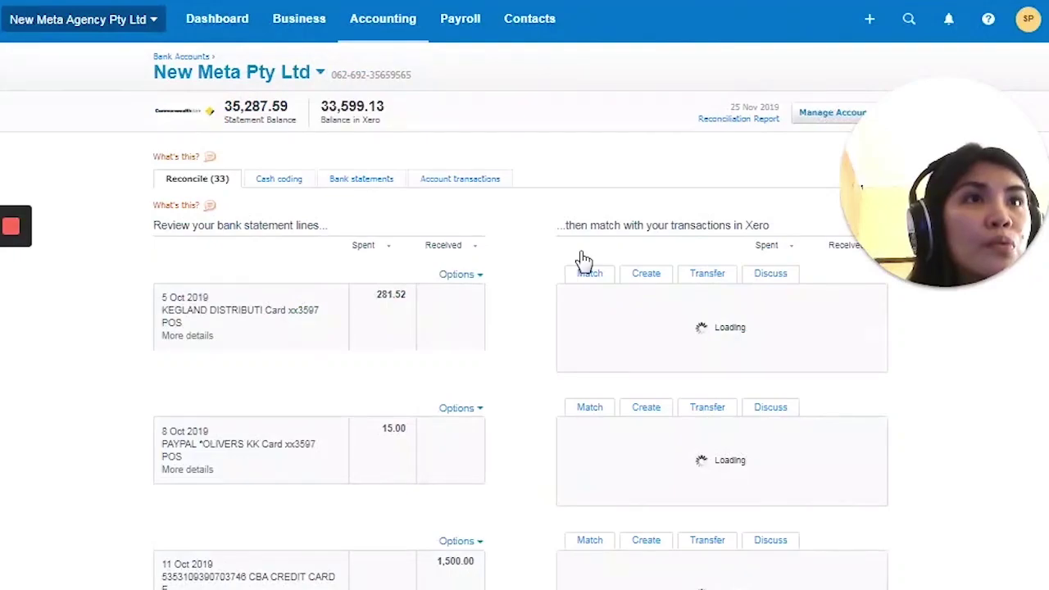
- Compare the New Meta Pty Ltd statement lines in Xero with the spreadsheet's particulars, amounts, client comments and GST answers
scroll(577, 261, "down", 2)
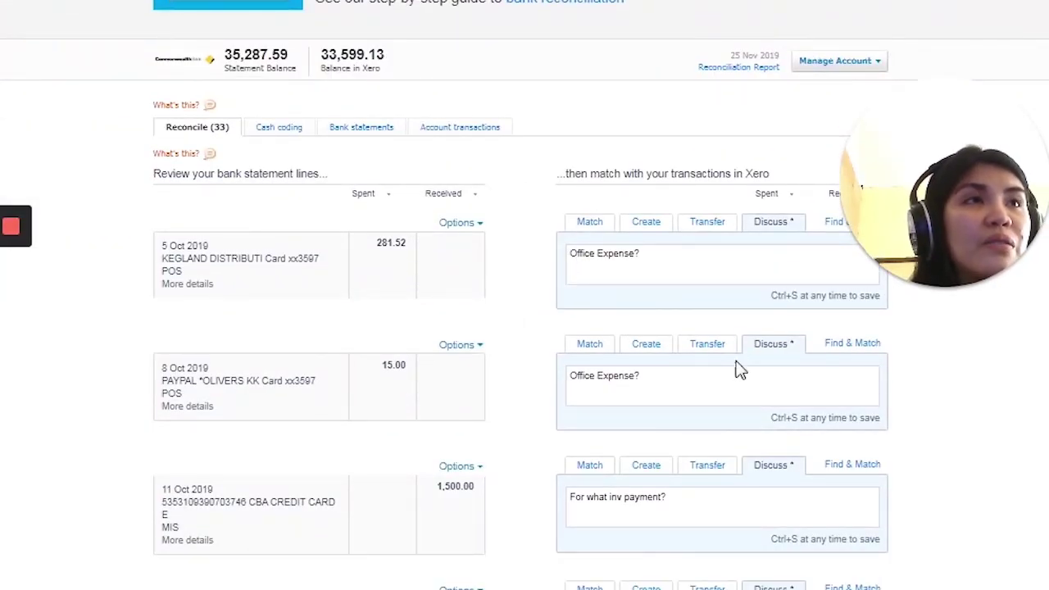
scroll(582, 319, "down", 2)
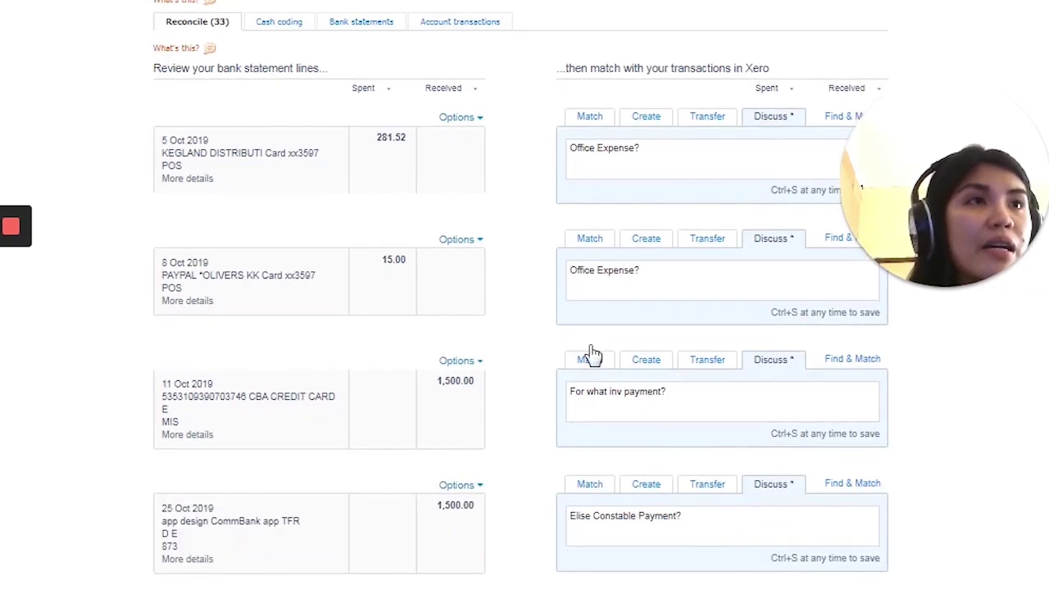
scroll(650, 464, "up", 1)
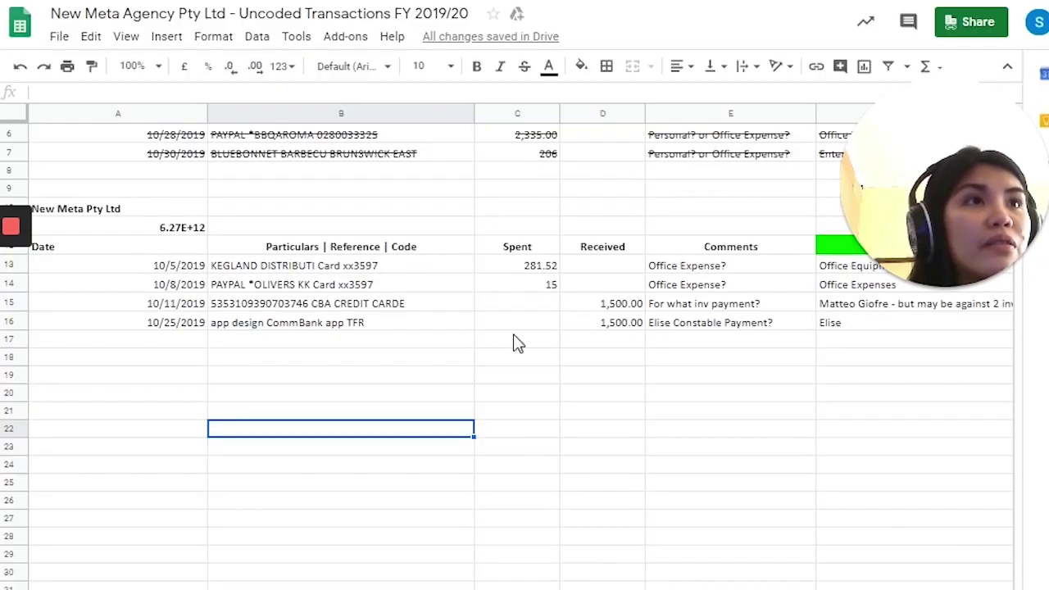
left_click(517, 500)
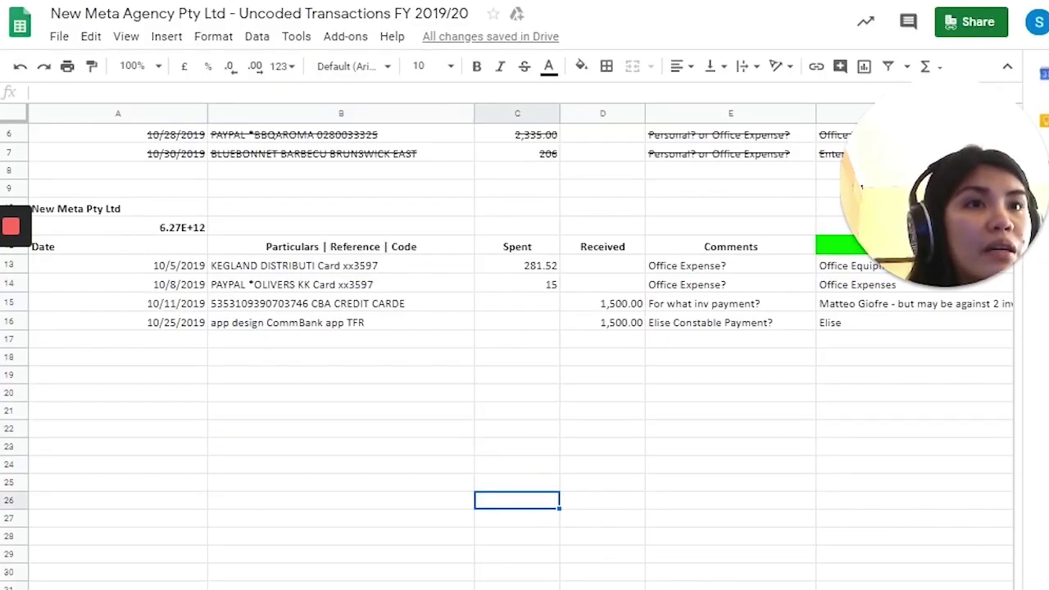
scroll(860, 187, "right", 5)
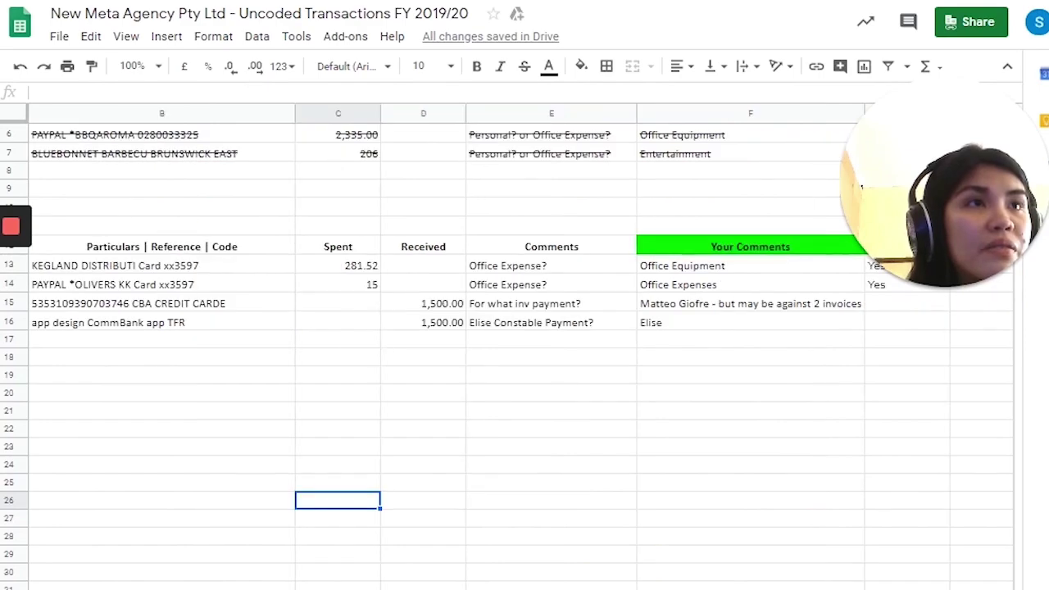
scroll(861, 187, "left", 5)
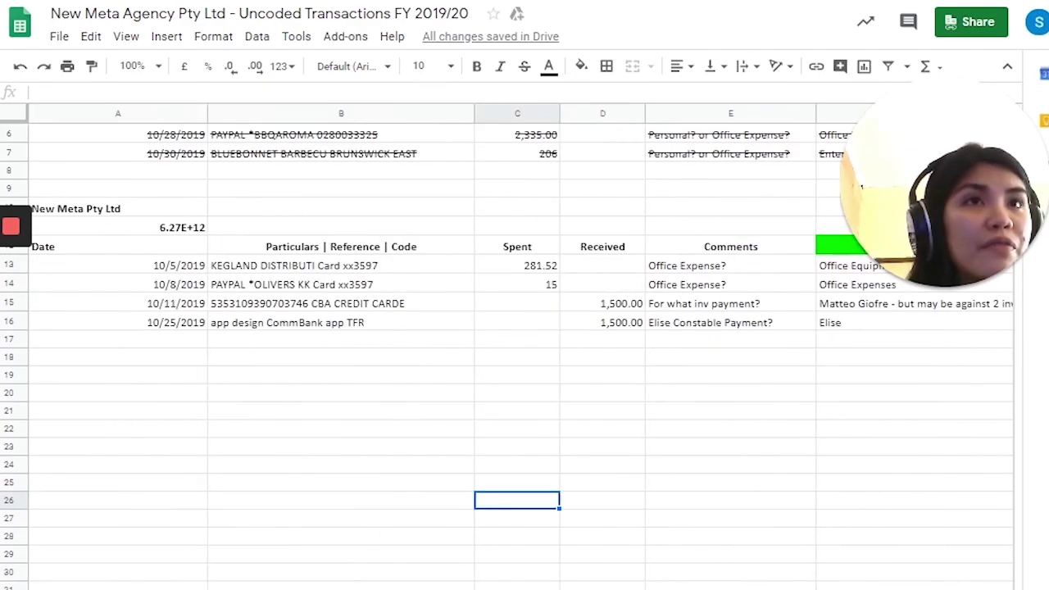
scroll(862, 187, "right", 2)
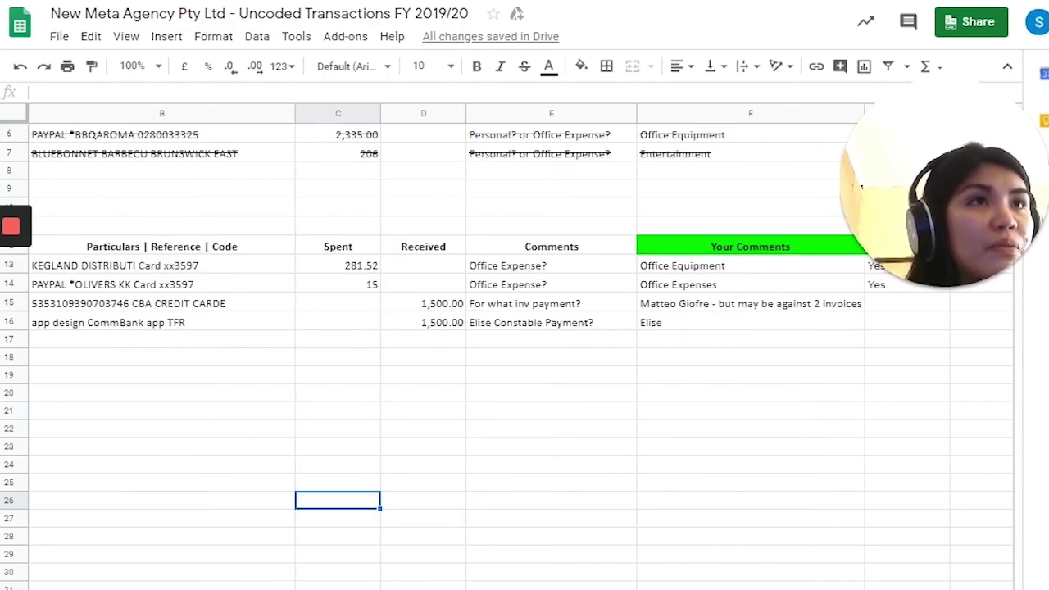
scroll(861, 187, "right", 3)
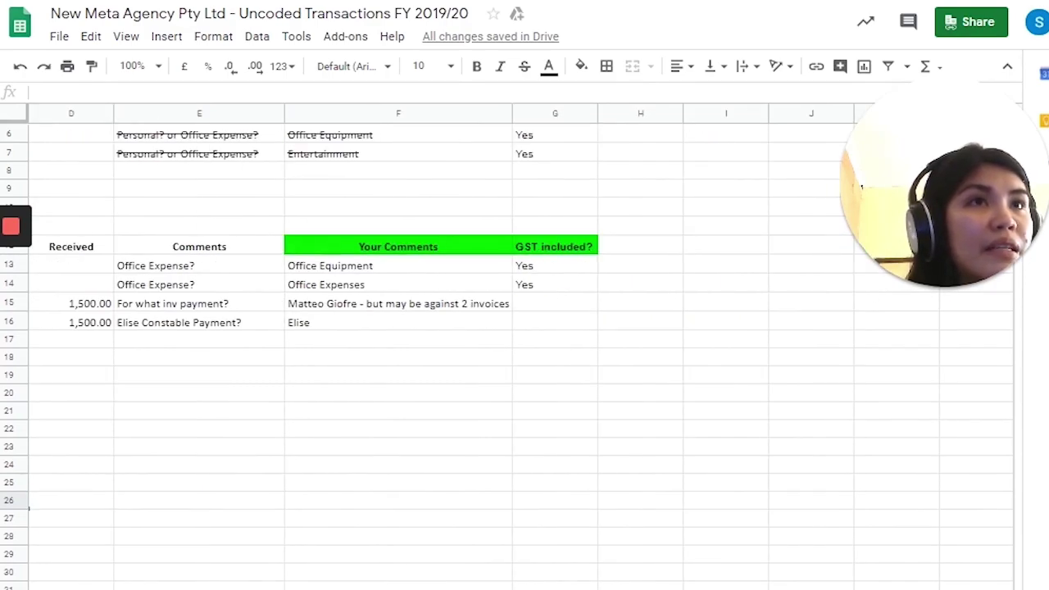
scroll(861, 186, "left", 3)
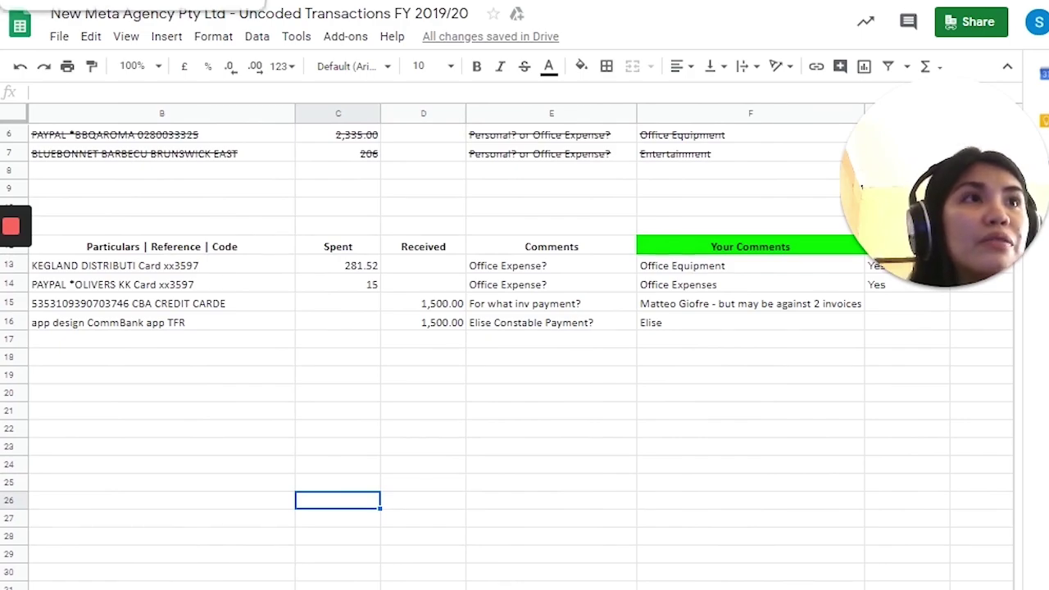
- In Xero, create a transaction for the 5 Oct 2019 statement line with the copied KEGLAND DISTRIBUTI as a new contact
left_click(131, 2)
scroll(566, 167, "up", 3)
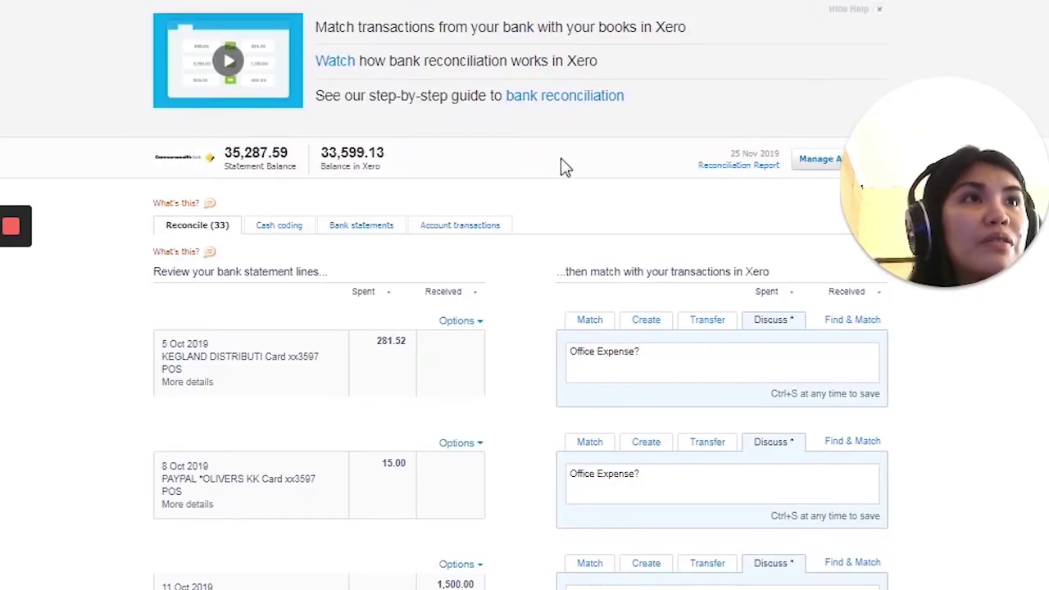
left_click(645, 328)
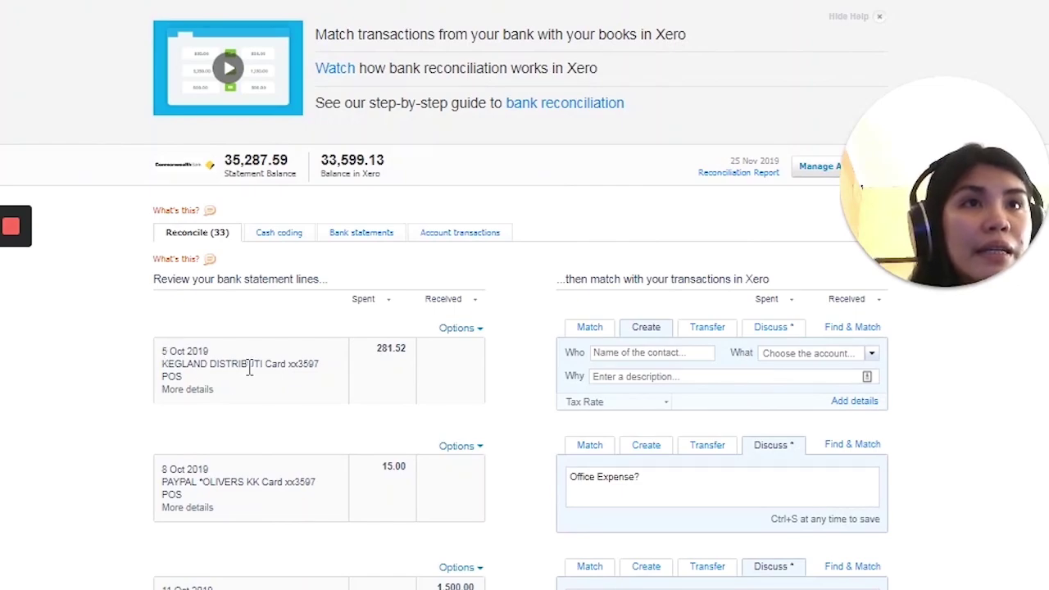
left_click_drag(263, 367, 162, 370)
key("ctrl+c")
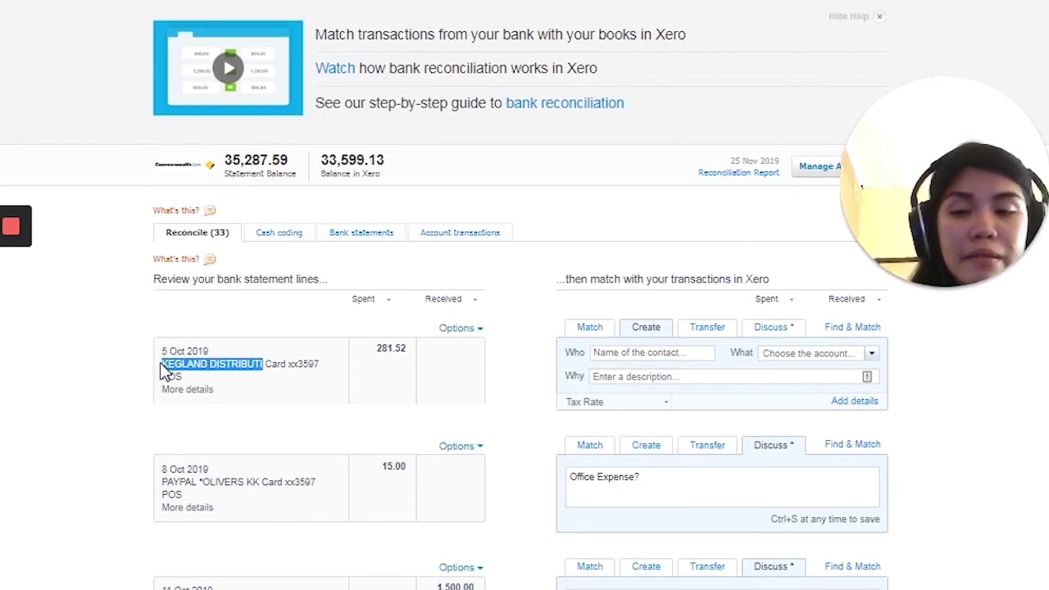
left_click(684, 352)
key("ctrl+v")
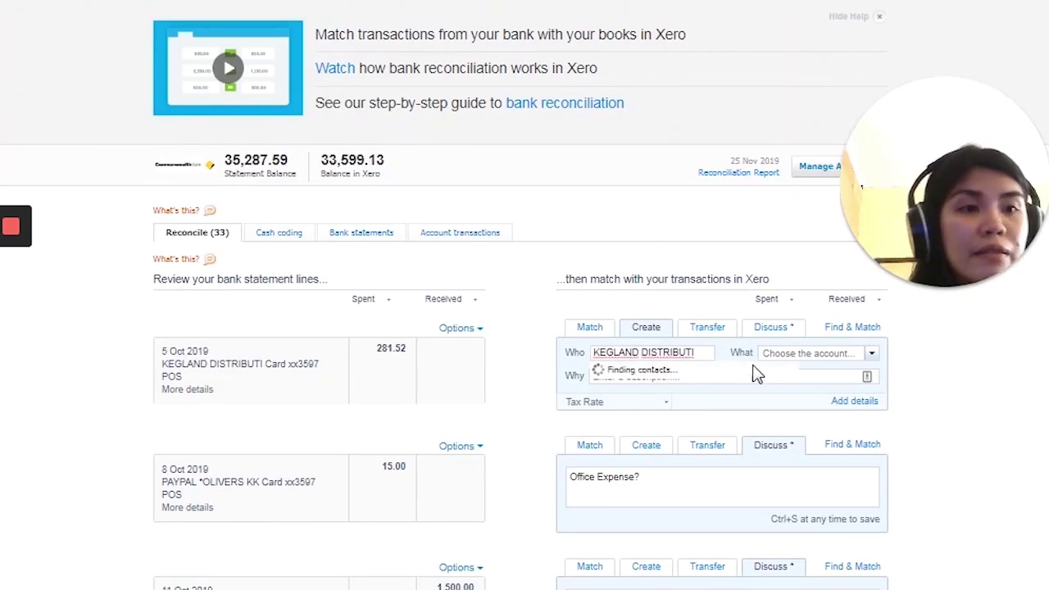
left_click(758, 375)
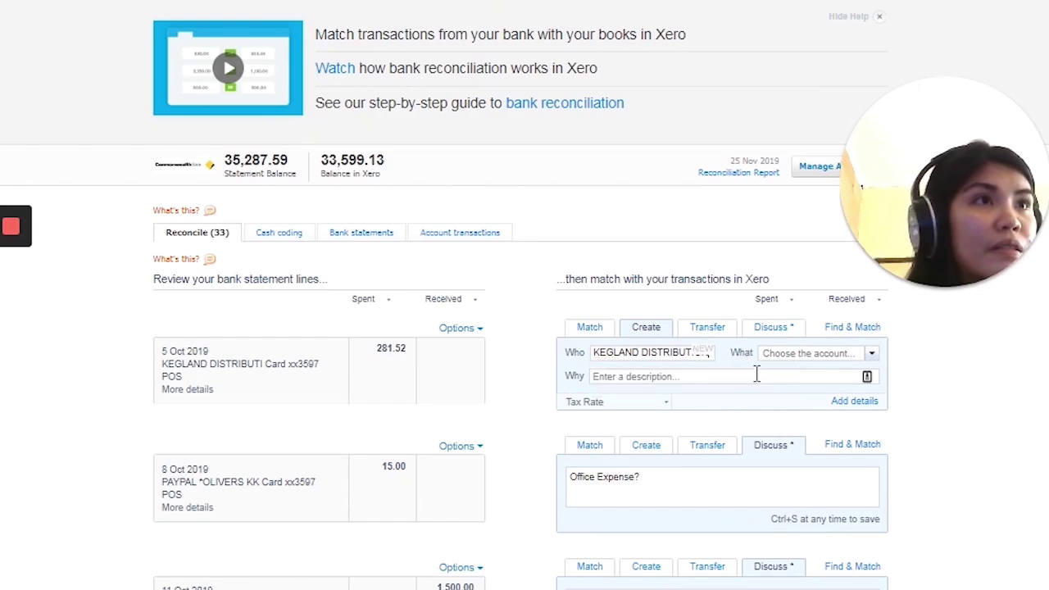
- Code the KEGLAND DISTRIBUTI line to 710 - Office Equipment with GST on Capital and reconcile it
left_click(810, 350)
type("off")
left_click(815, 398)
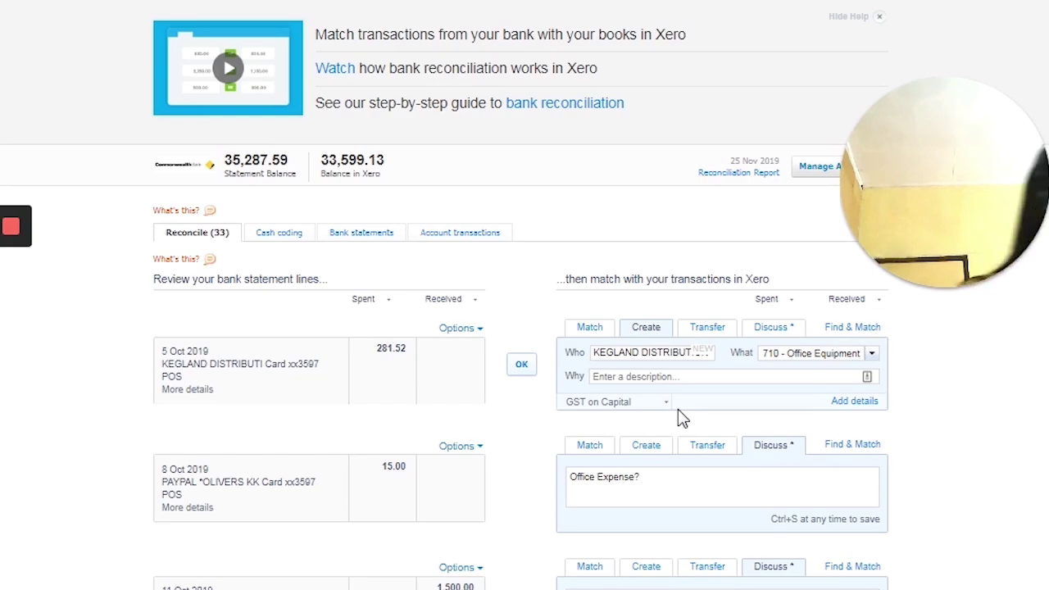
left_click(628, 402)
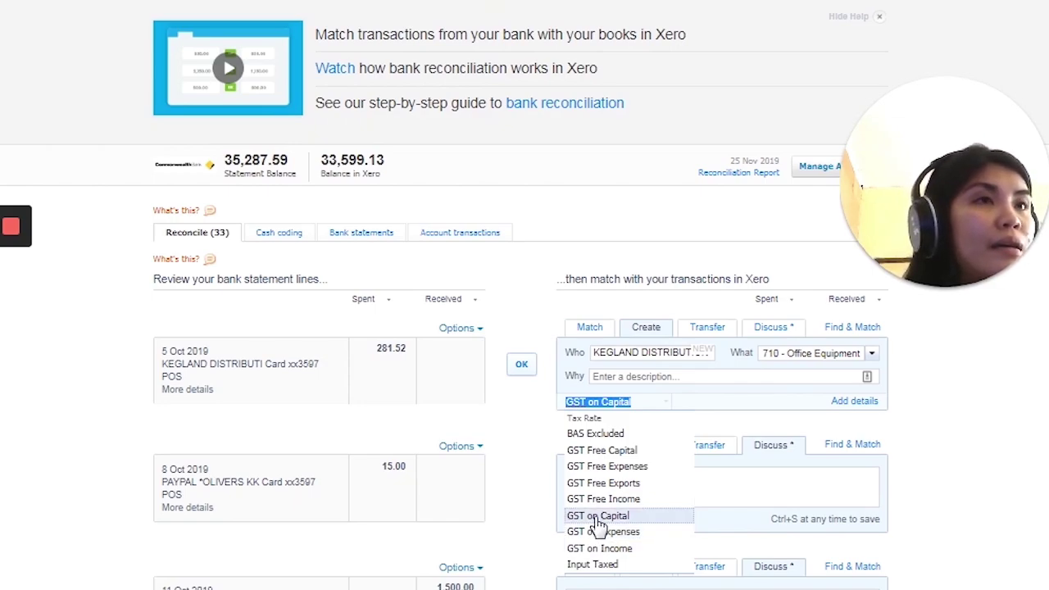
left_click(633, 519)
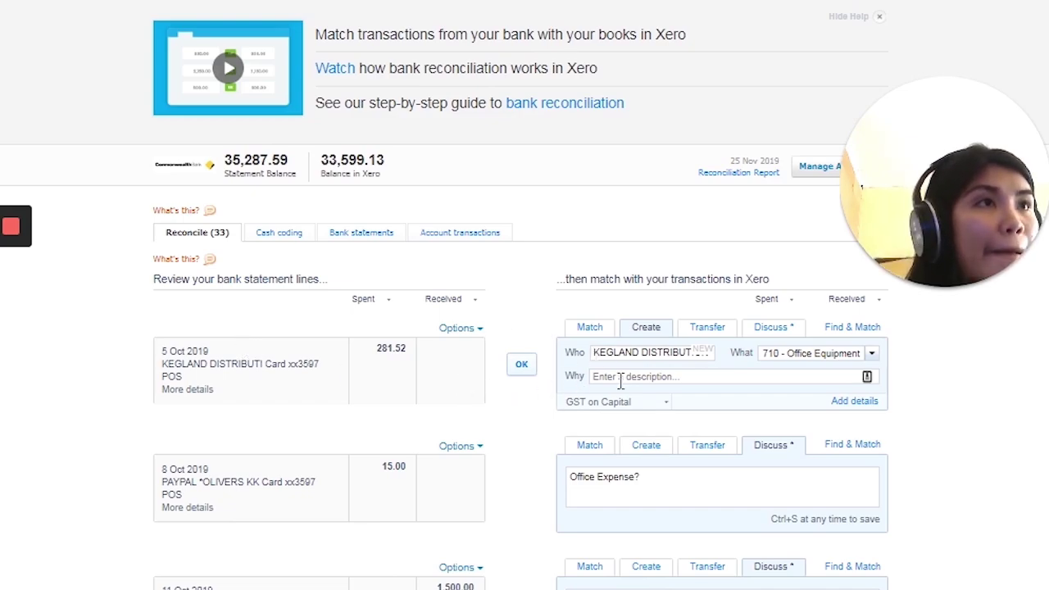
left_click(521, 366)
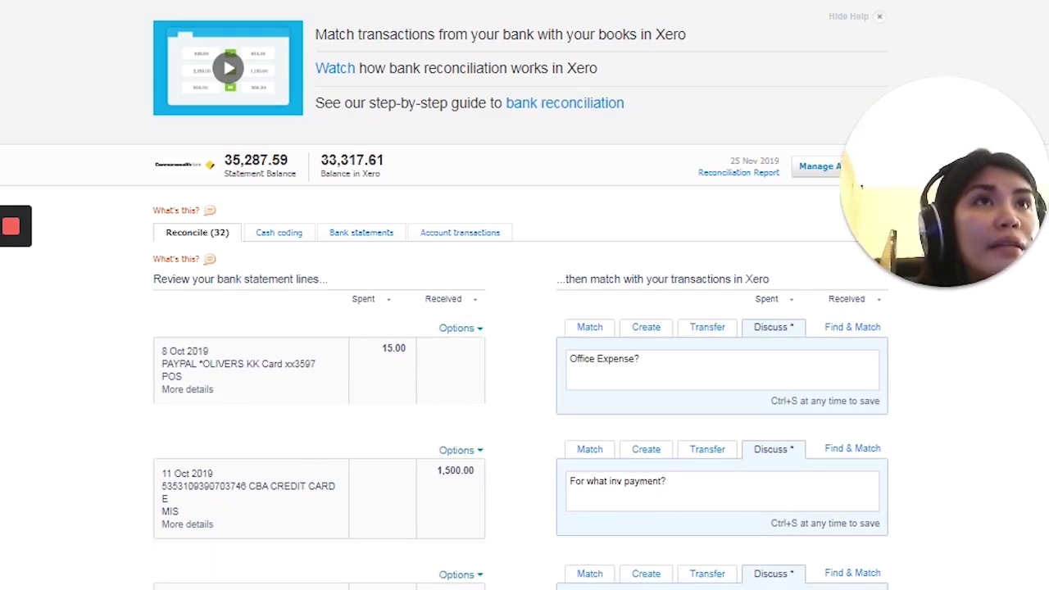
- In the spreadsheet, apply strikethrough to the KEGLAND DISTRIBUTI transaction in row 13, from Particulars through GST included?
key("ctrl+Tab")
left_click_drag(126, 272, 876, 274)
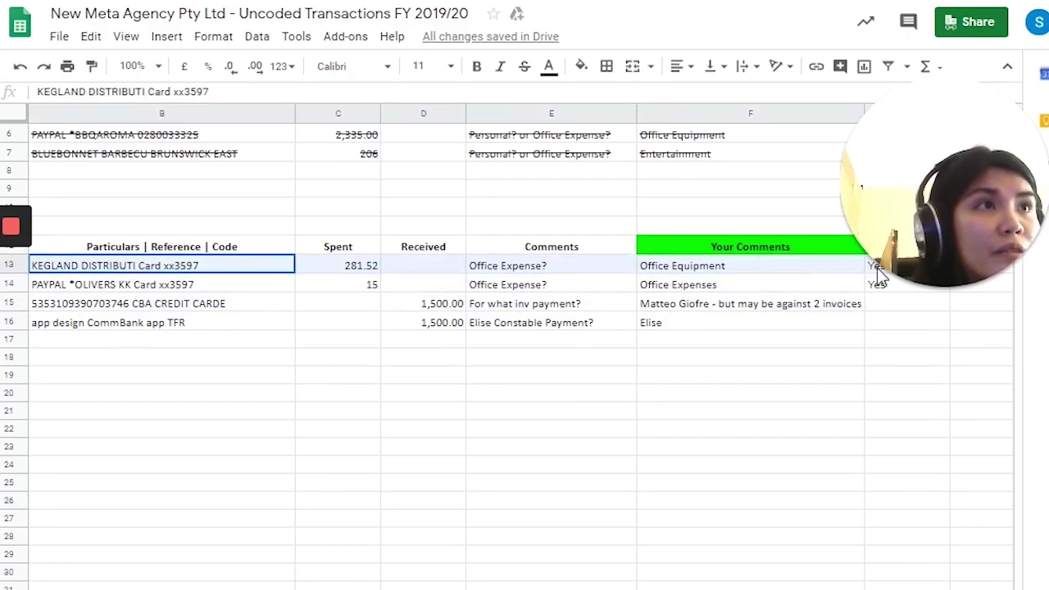
left_click(213, 36)
left_click(267, 232)
left_click(596, 451)
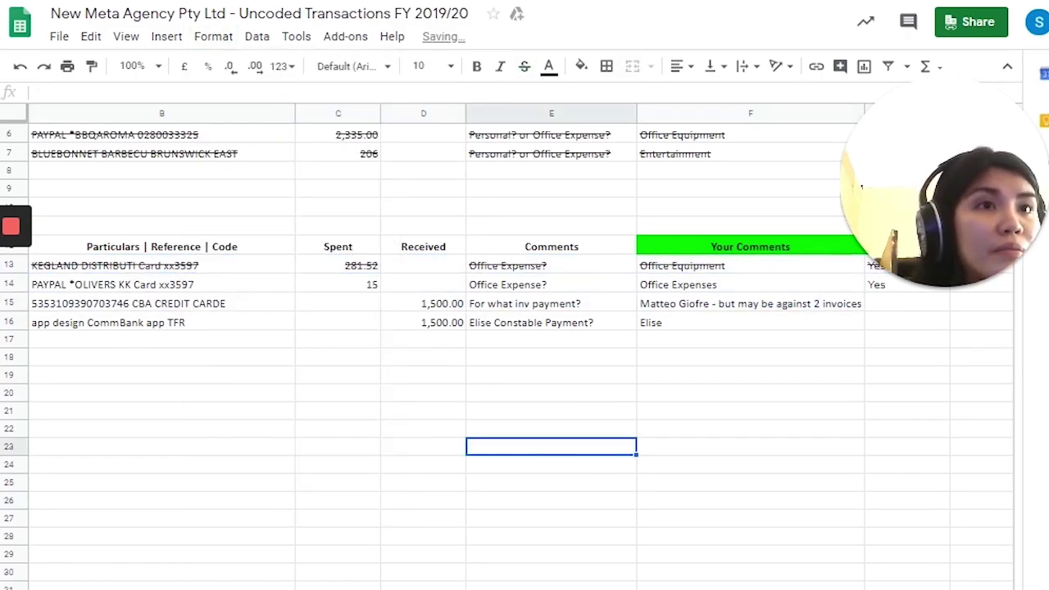
- Examine the 10/8/2019 PAYPAL *OLIVERS KK transaction's particulars, client comment and GST answer
scroll(524, 328, "left", 2)
left_click(318, 495)
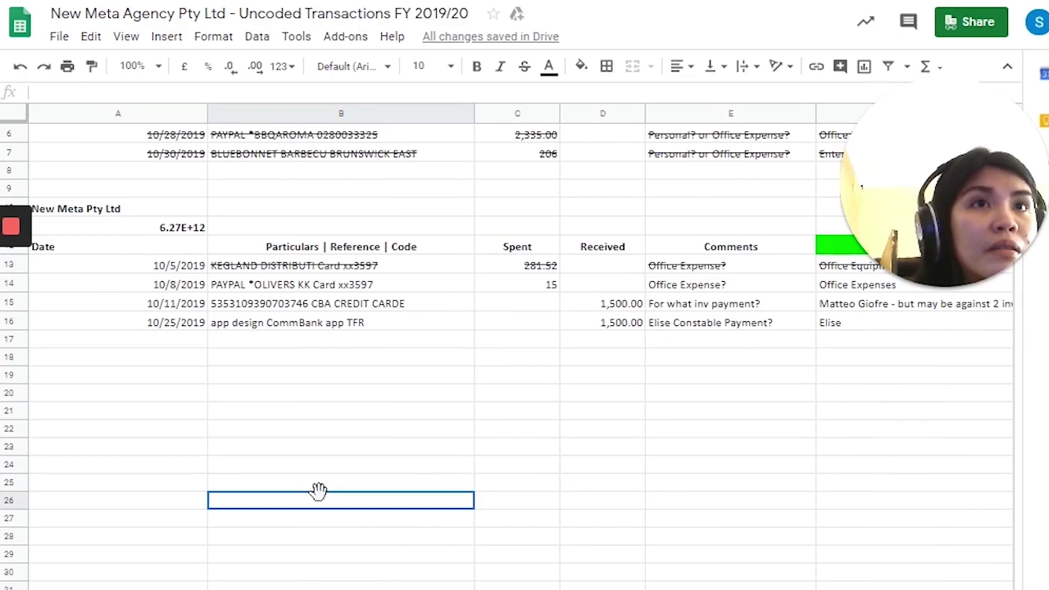
left_click(319, 291)
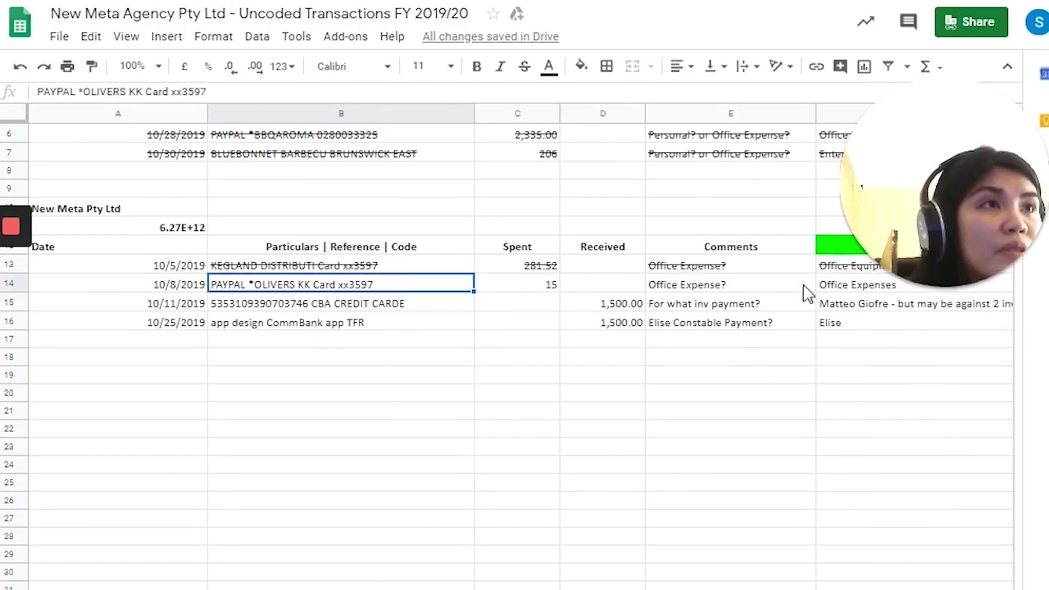
left_click(834, 291)
scroll(281, 121, "right", 5)
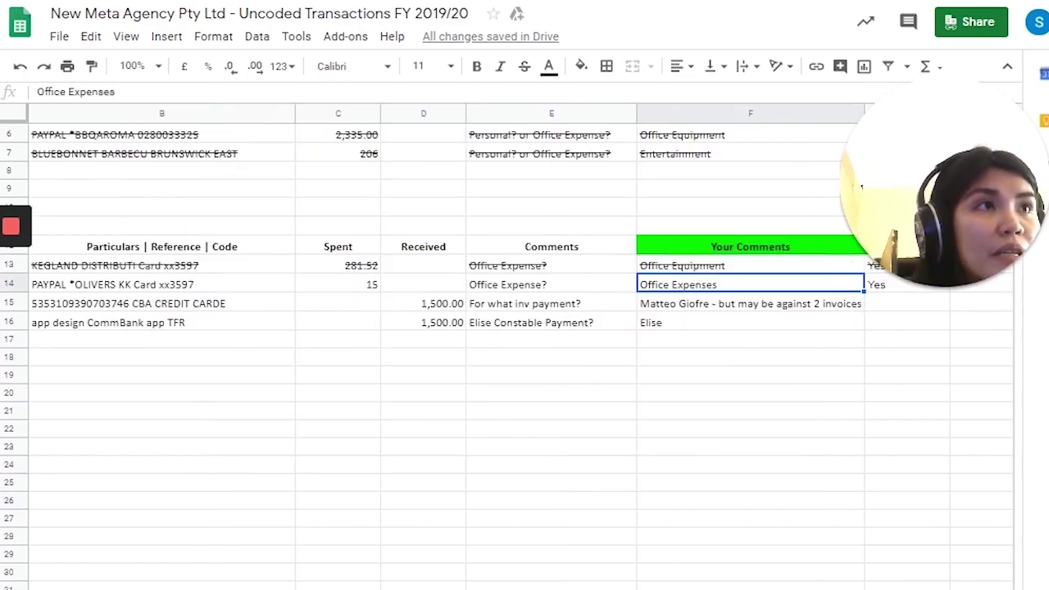
- In Xero, create a transaction for the 8 Oct 2019 statement line with the copied PAYPAL *OLIVERS as the contact
scroll(281, 121, "left", 5)
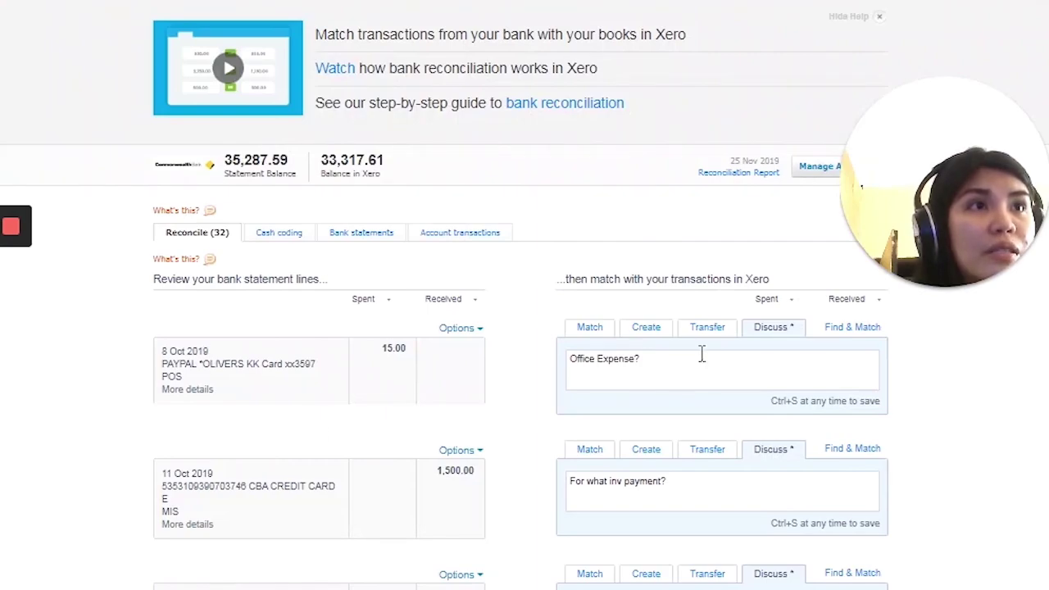
left_click(648, 329)
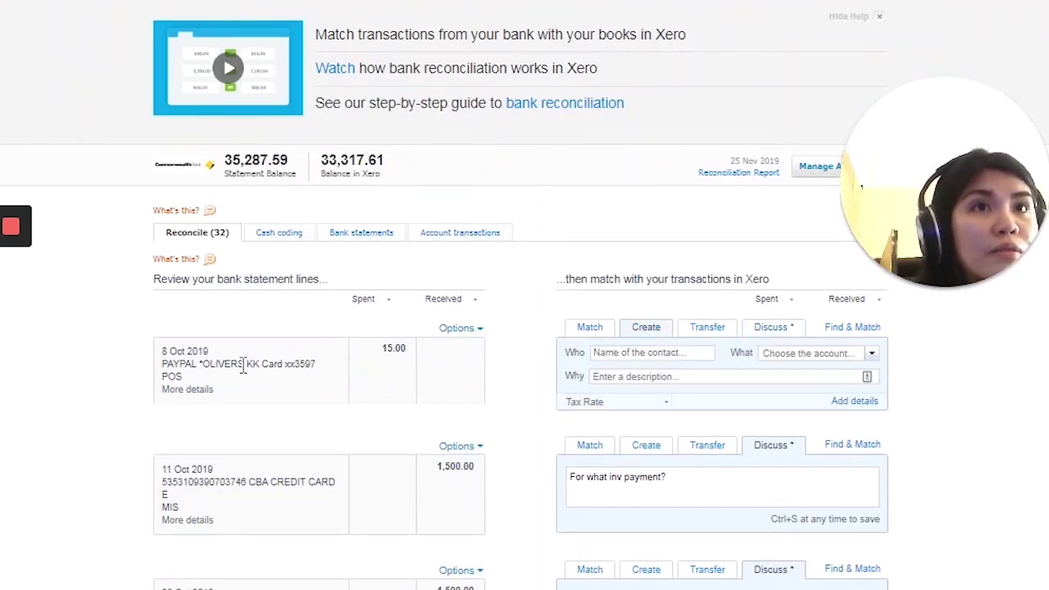
left_click_drag(244, 363, 161, 363)
key("ctrl+c")
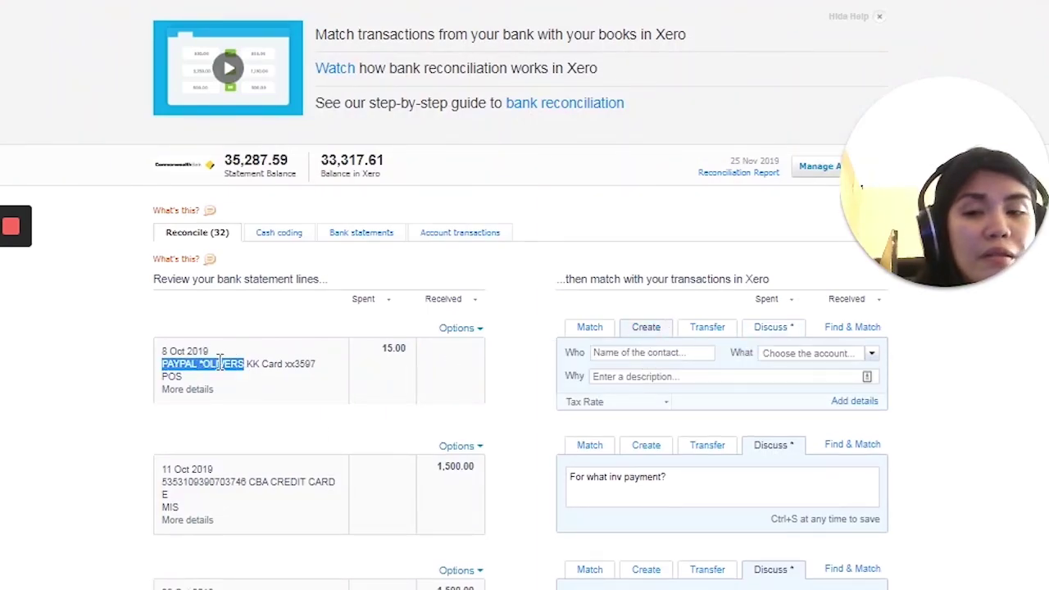
left_click(697, 353)
key("ctrl+v")
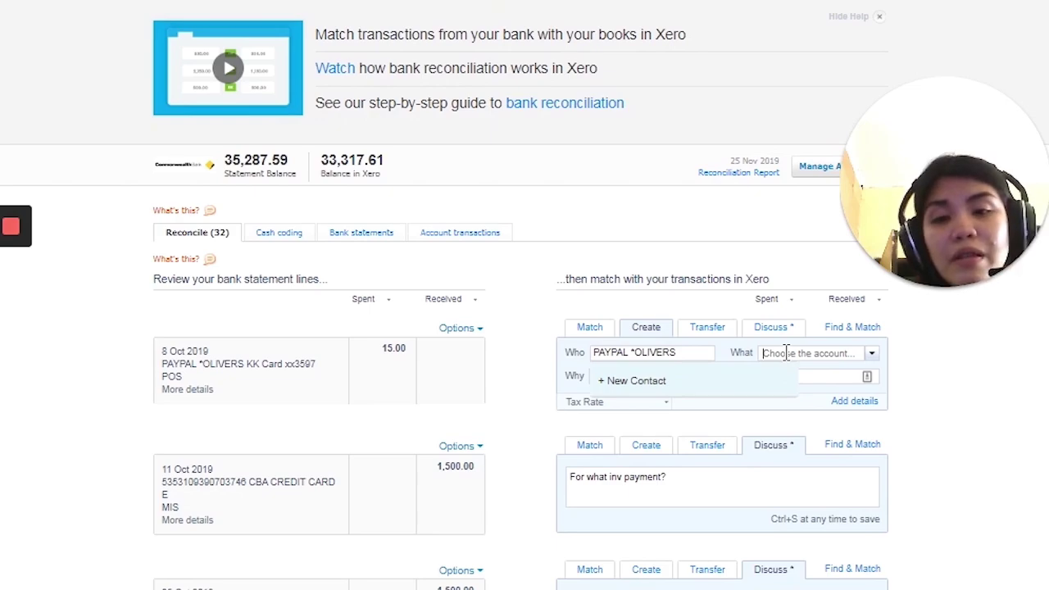
- Code the PAYPAL *OLIVERS line to 453 - Office Expenses with GST on Expenses and reconcile it
type("off")
left_click(852, 378)
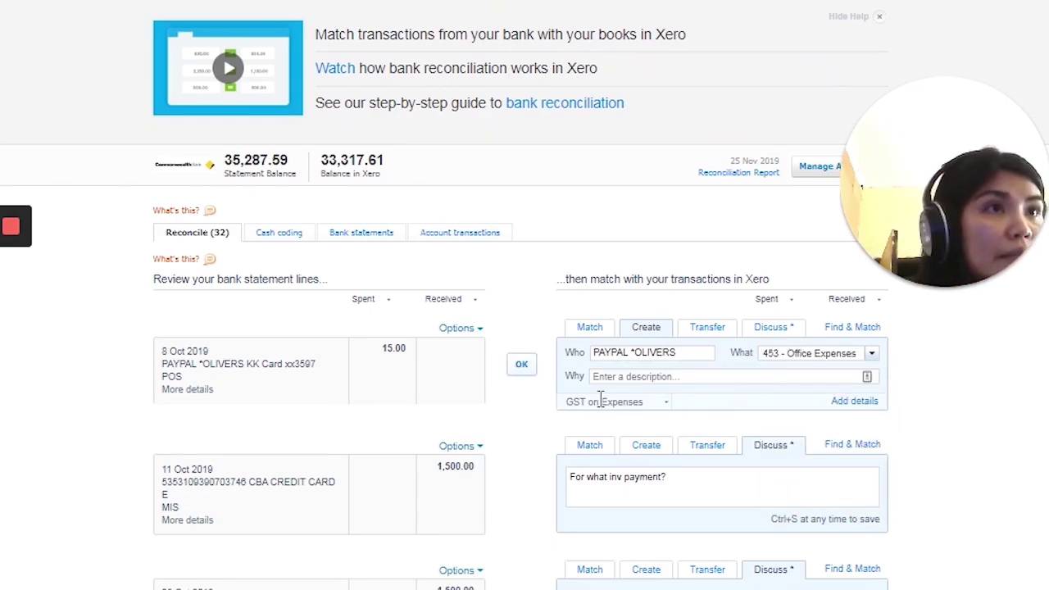
left_click(522, 370)
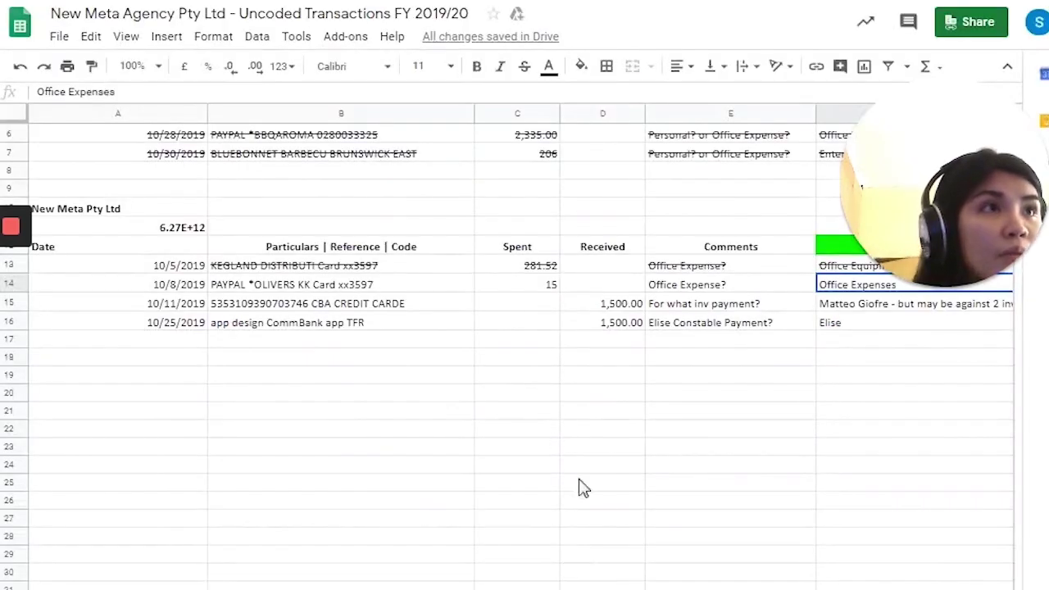
- In the spreadsheet, examine the particulars and client comment of the 10/11/2019 CBA CREDIT CARDE receipt
left_click(584, 496)
left_click(637, 323)
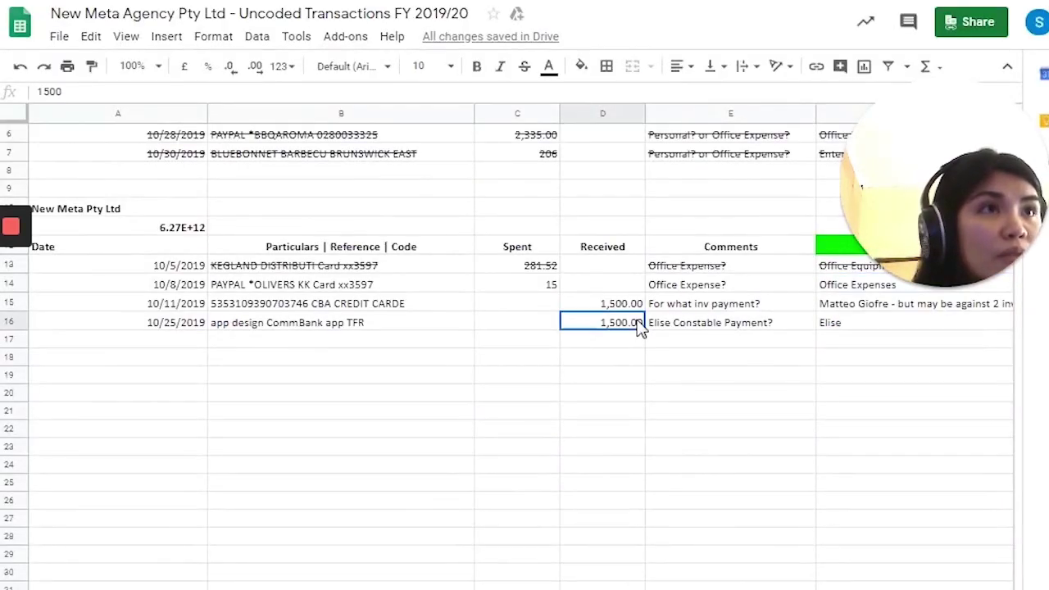
left_click(422, 307)
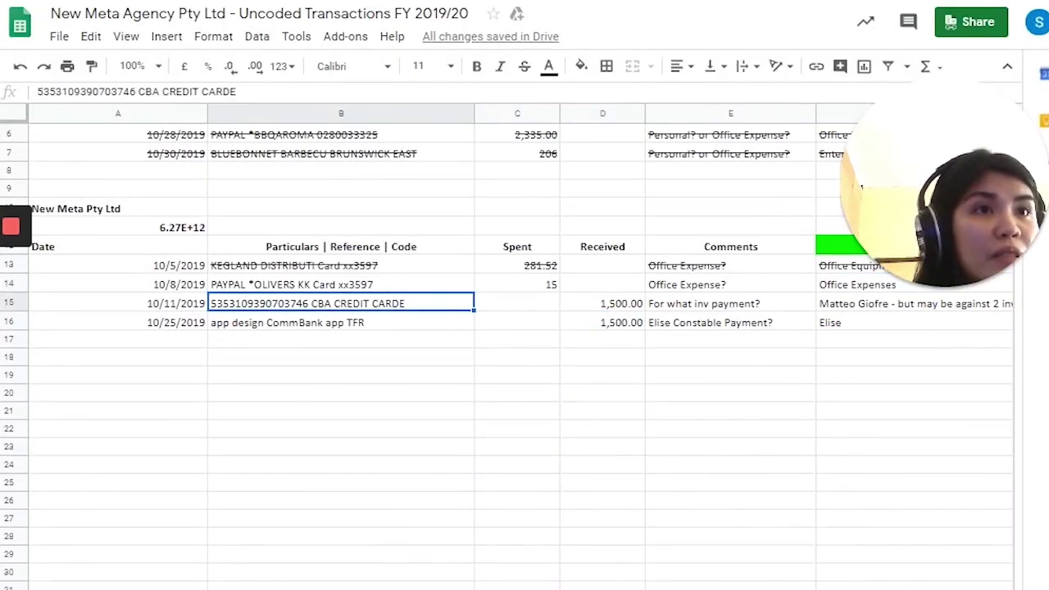
scroll(525, 344, "right", 3)
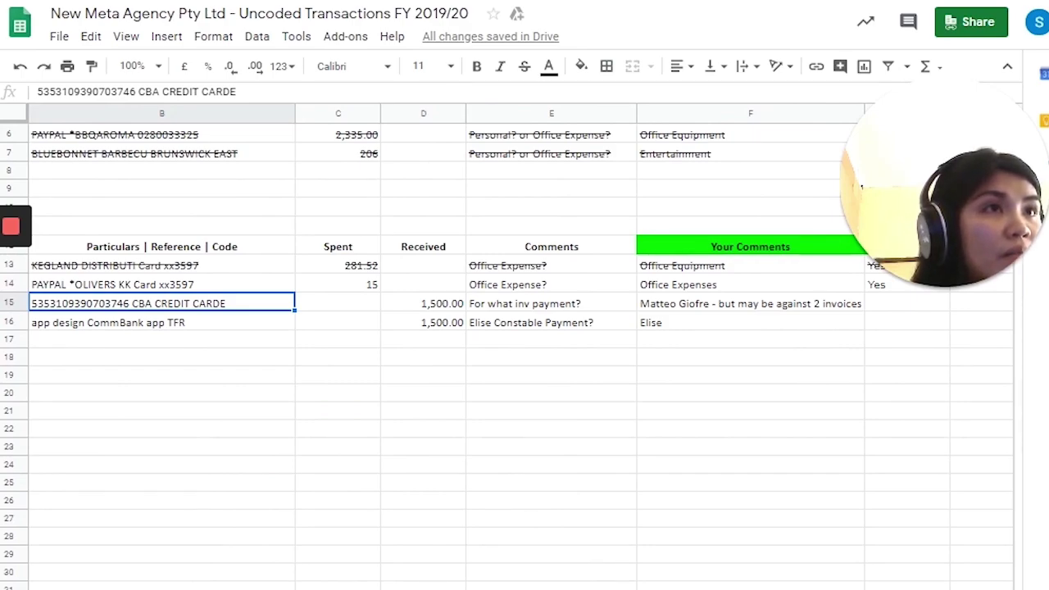
left_click(746, 303)
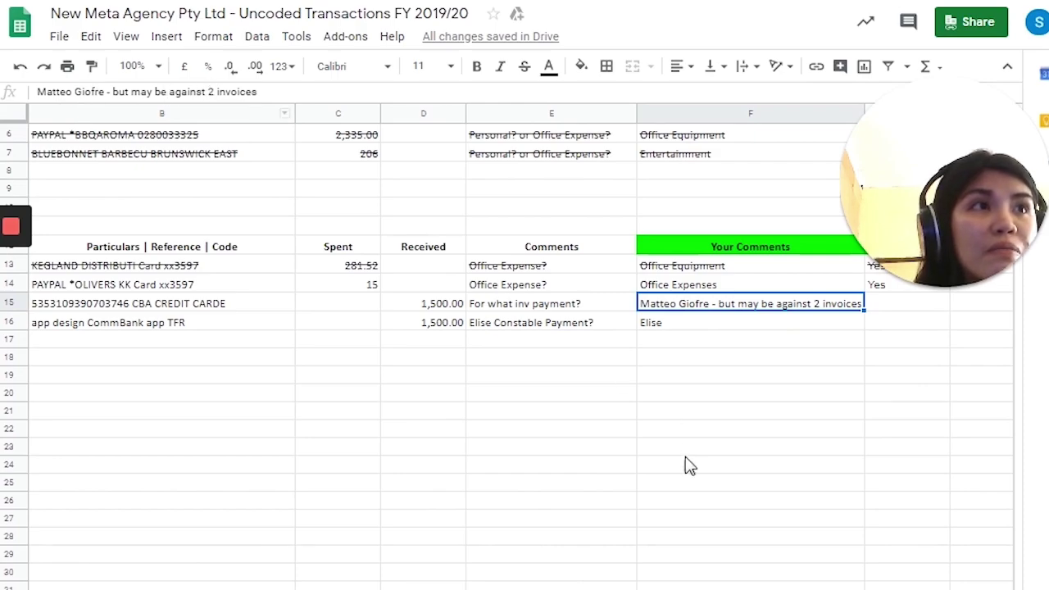
scroll(525, 344, "left", 3)
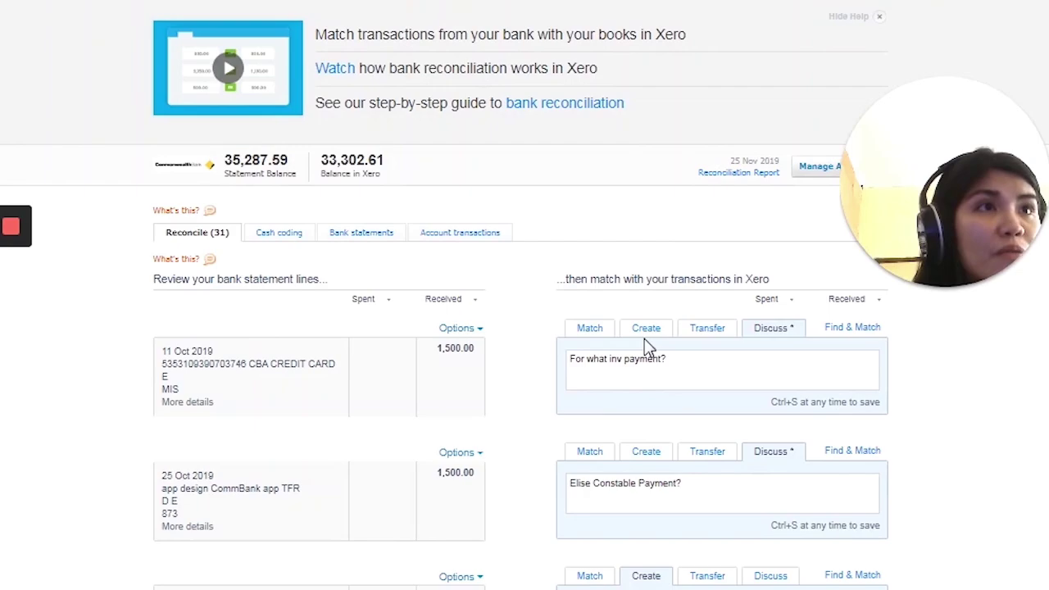
- In Xero, check the suggested match for the 11 Oct 2019 statement line and open its list of matching transactions
left_click(644, 329)
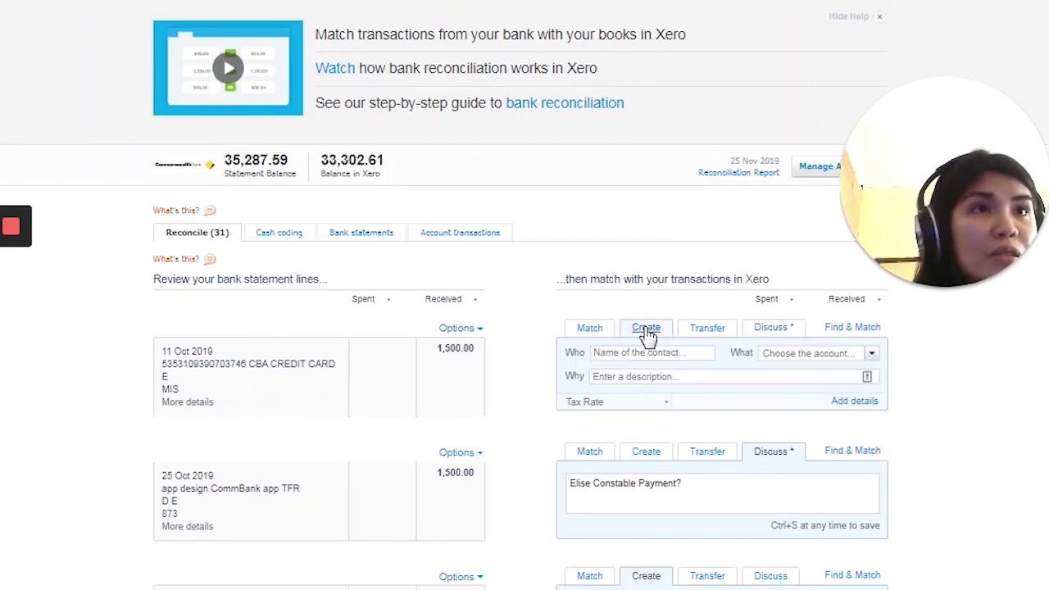
left_click(590, 328)
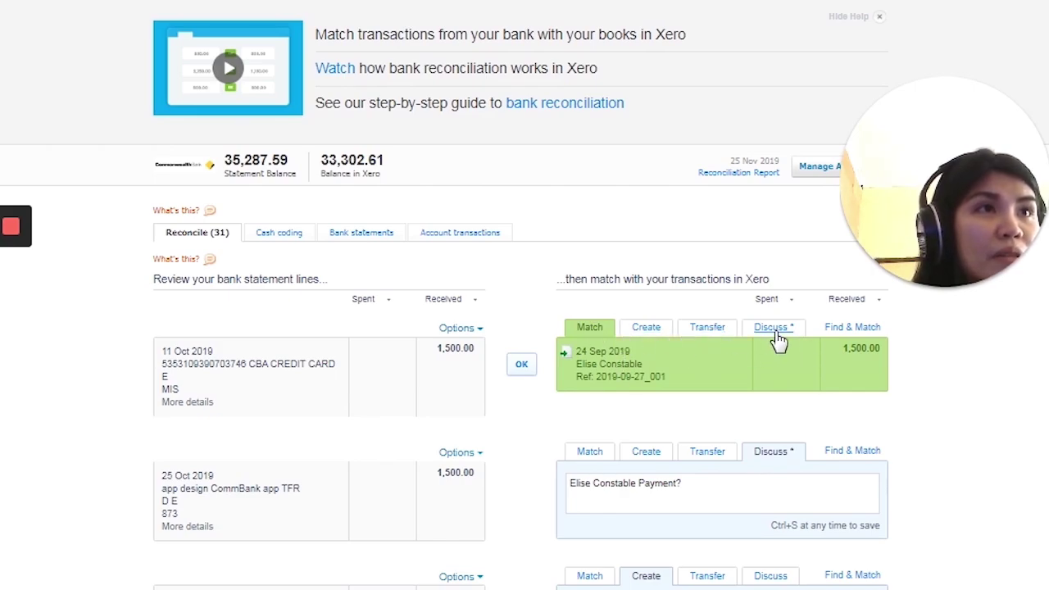
scroll(704, 332, "down", 2)
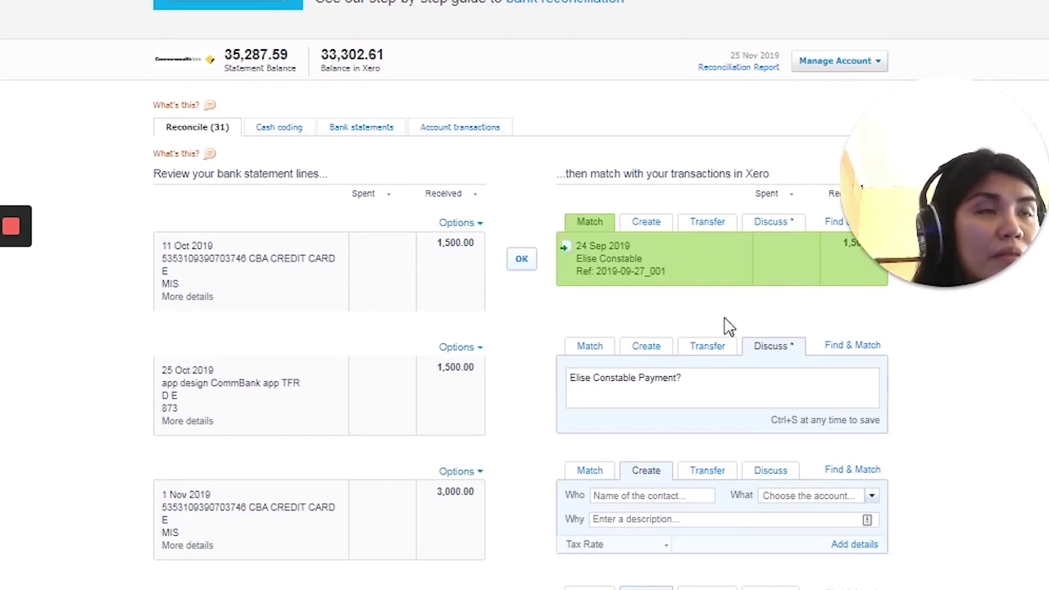
left_click(835, 224)
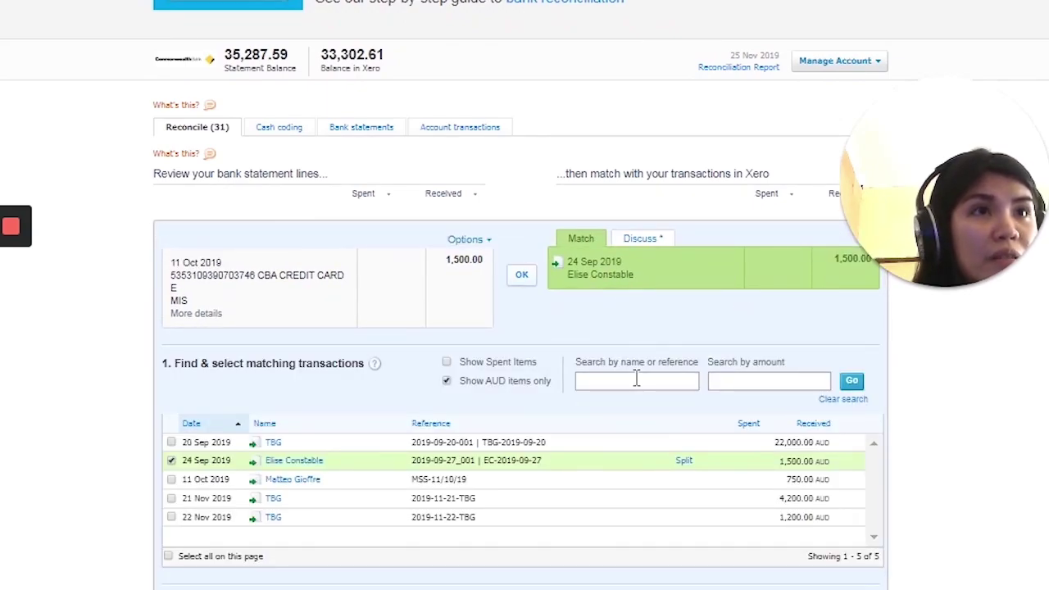
- Try matching the line to invoice MSS-11/10/19 instead of the suggested 24 Sep 2019 invoice, check the subtotal, and deselect it
left_click(172, 461)
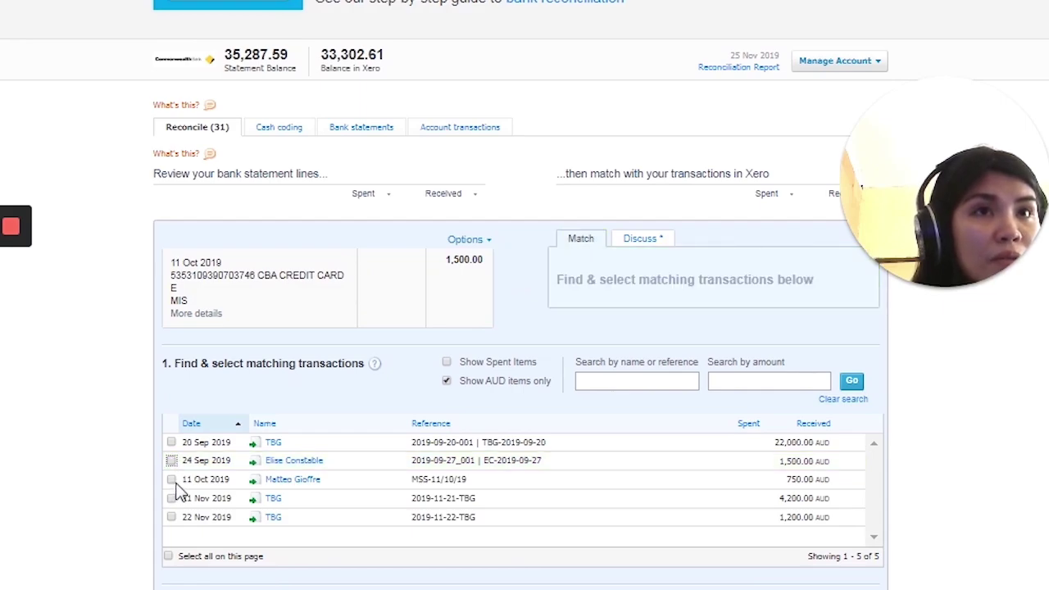
left_click(172, 480)
scroll(562, 548, "down", 3)
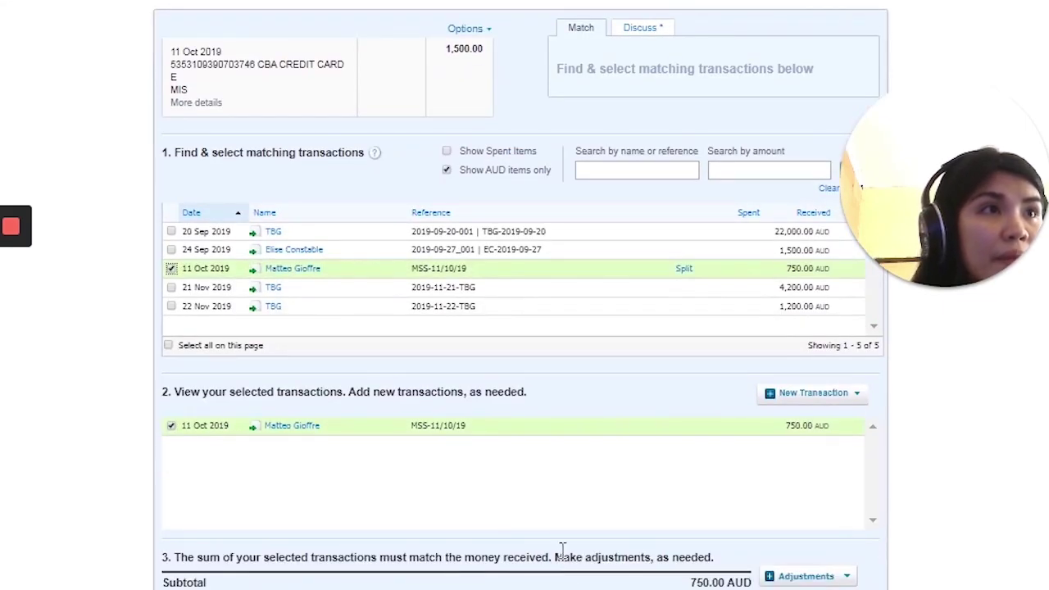
scroll(390, 480, "up", 3)
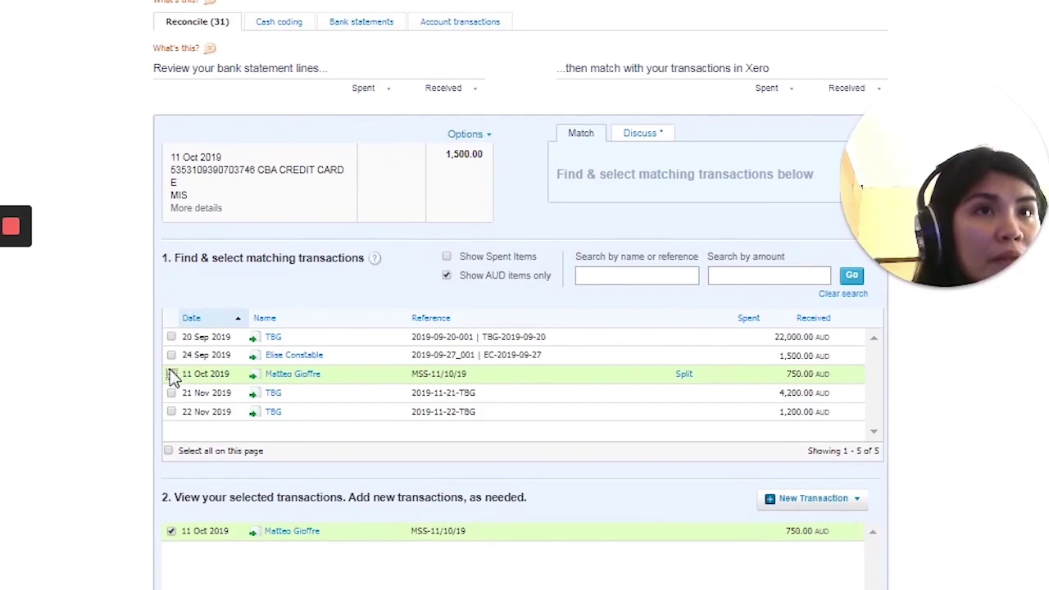
left_click(172, 373)
- Search the matching transactions by the first name of the customer given in the client's comment
left_click(621, 275)
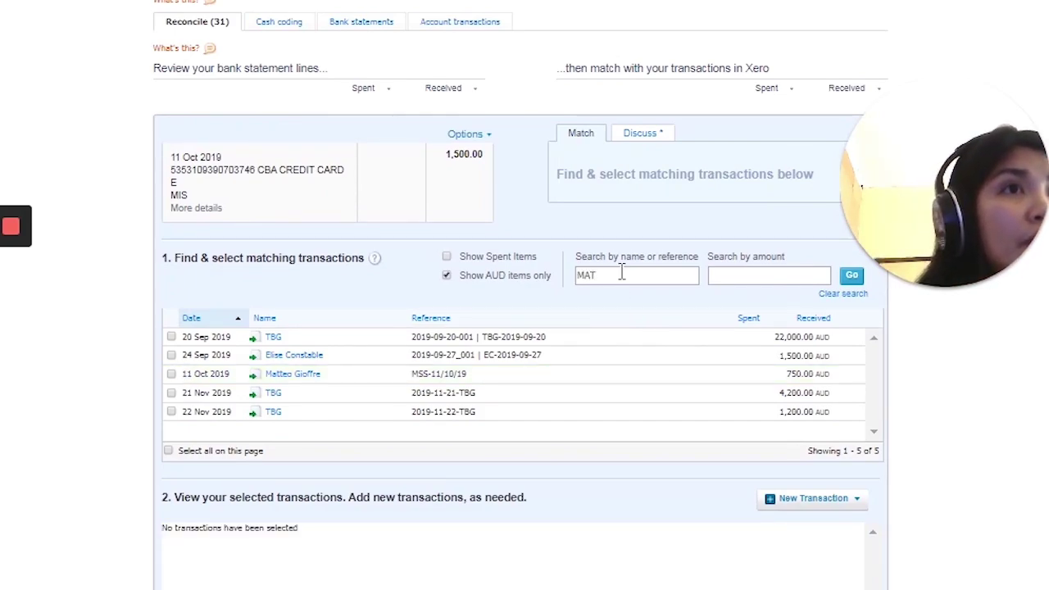
key("Return")
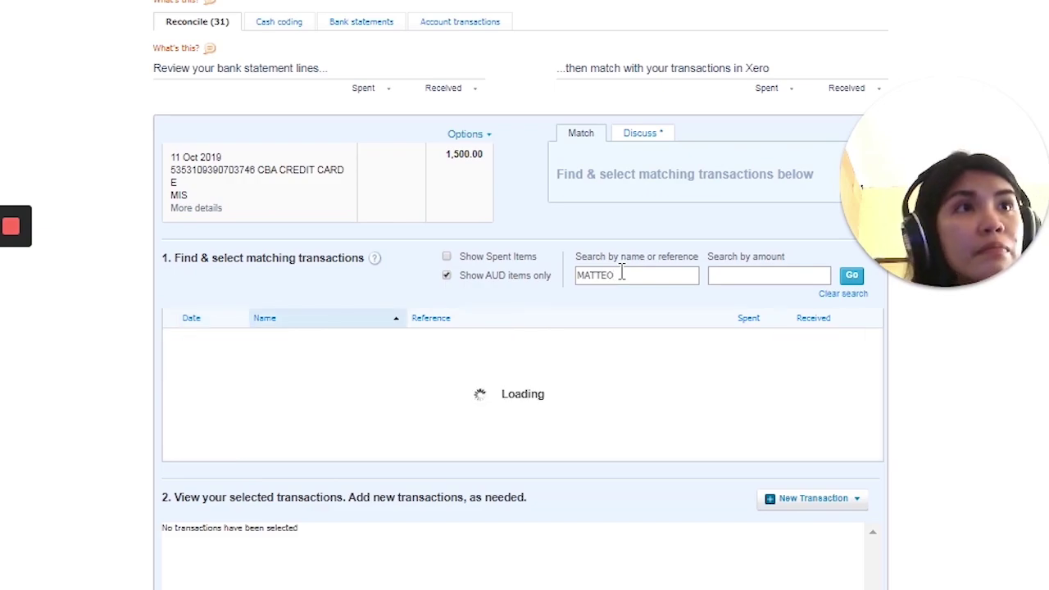
mouse_move(18, 299)
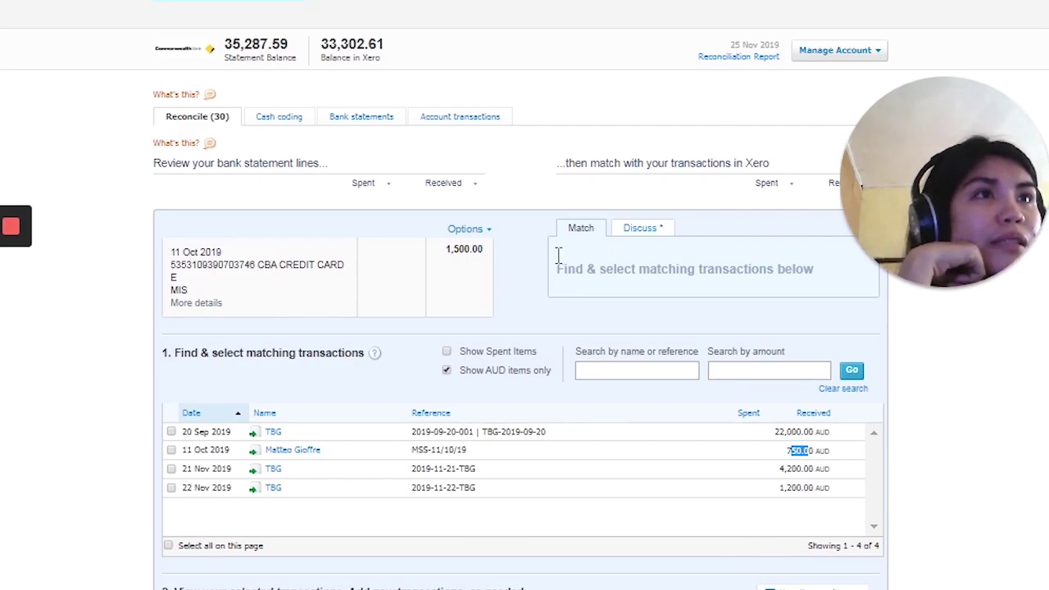
- Cancel the matching of the 11 Oct 2019 statement line and switch it back to its discussion comment
scroll(524, 291, "down", 4)
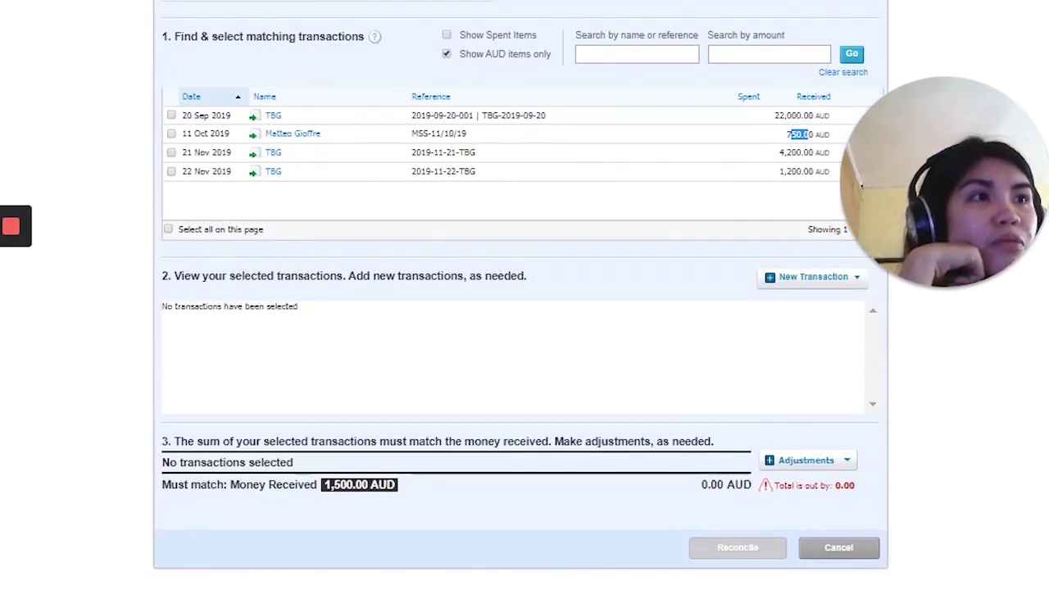
left_click(836, 547)
scroll(391, 323, "up", 5)
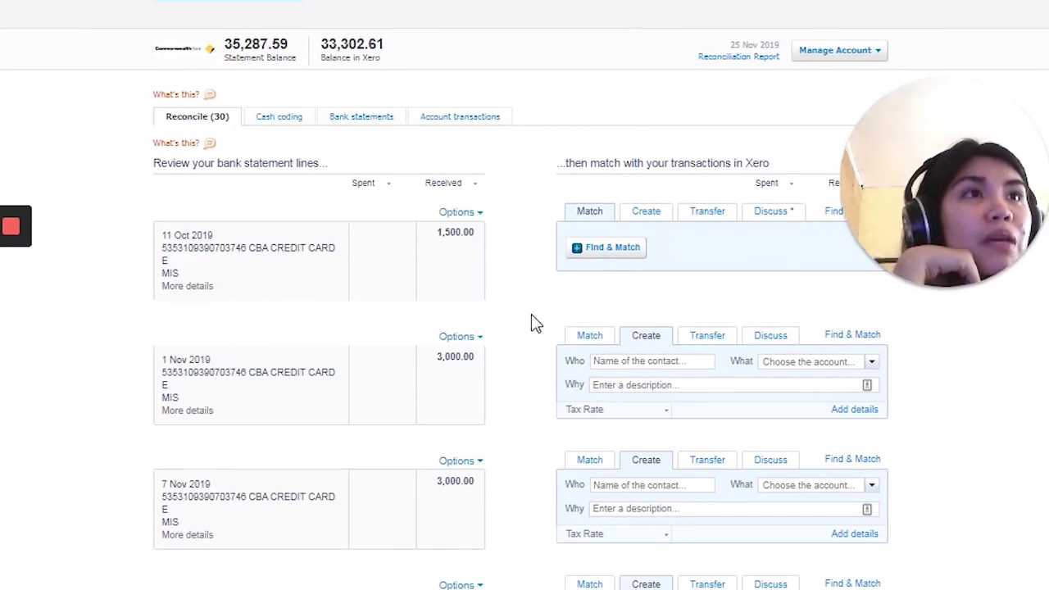
left_click(770, 222)
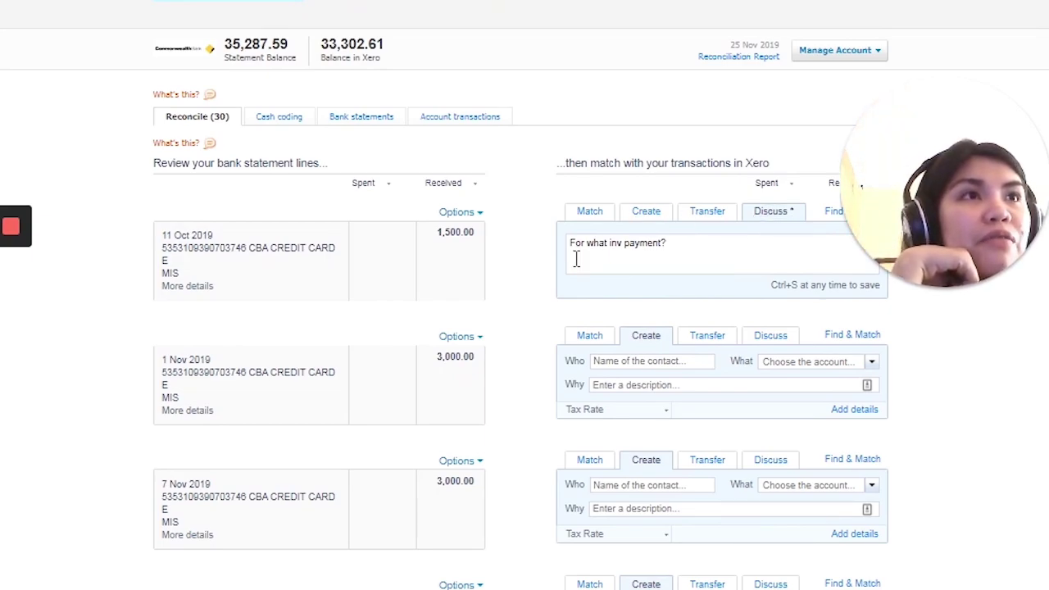
- Switch to the spreadsheet and review the New Meta Pty Ltd transactions in rows 14 to 16
scroll(237, 205, "down", 2)
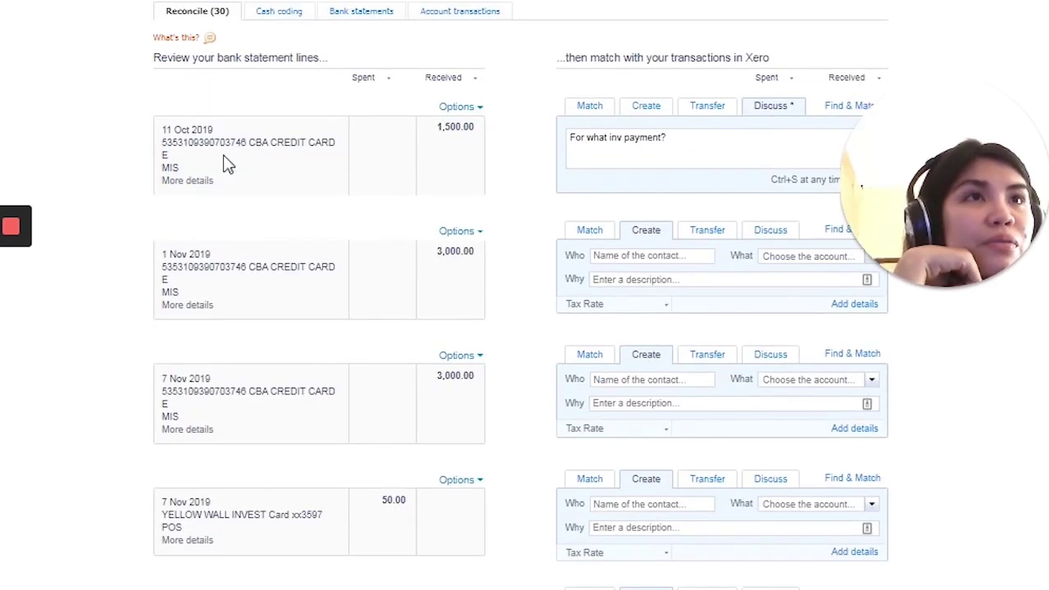
left_click(342, 2)
left_click(273, 396)
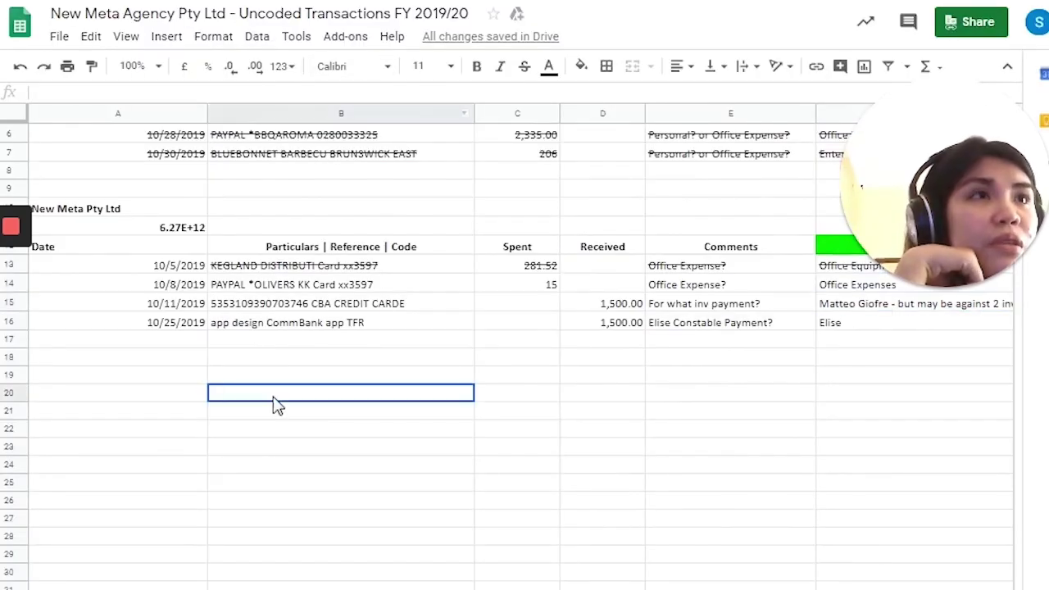
left_click(552, 418)
left_click(738, 378)
left_click(215, 338)
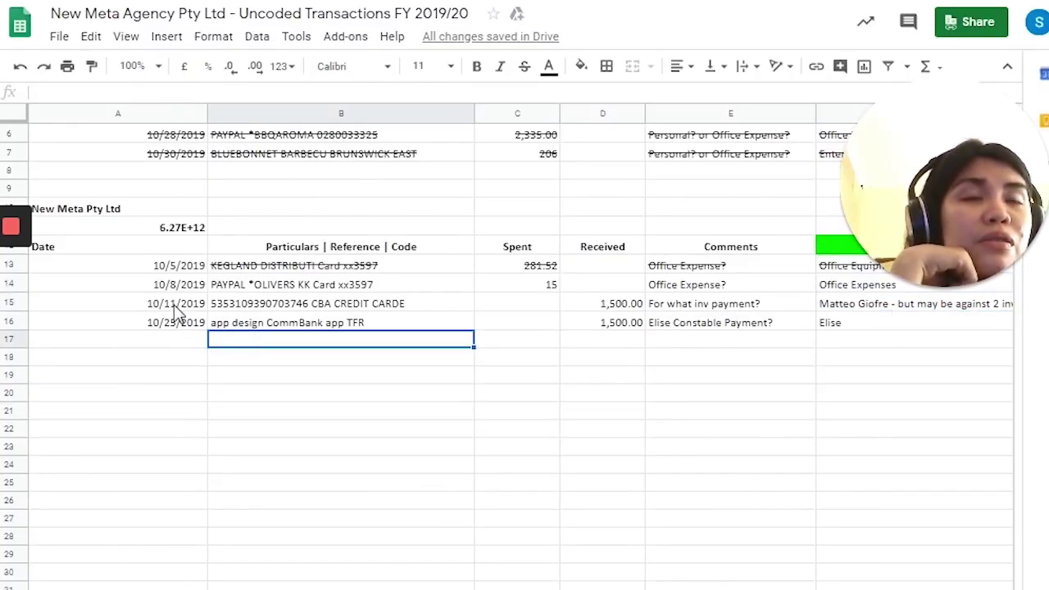
left_click_drag(179, 292, 856, 287)
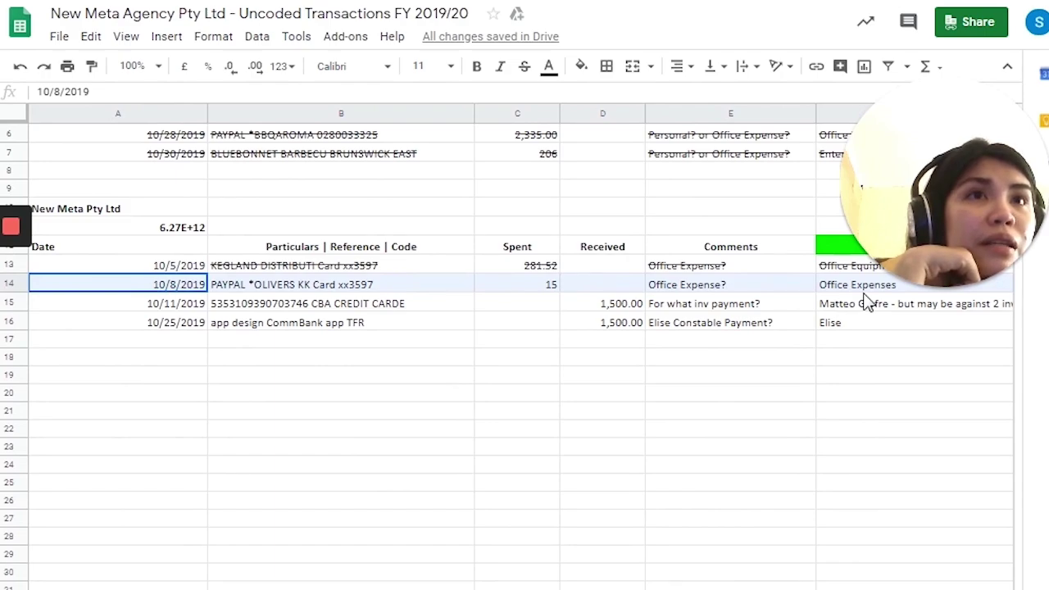
left_click(554, 477)
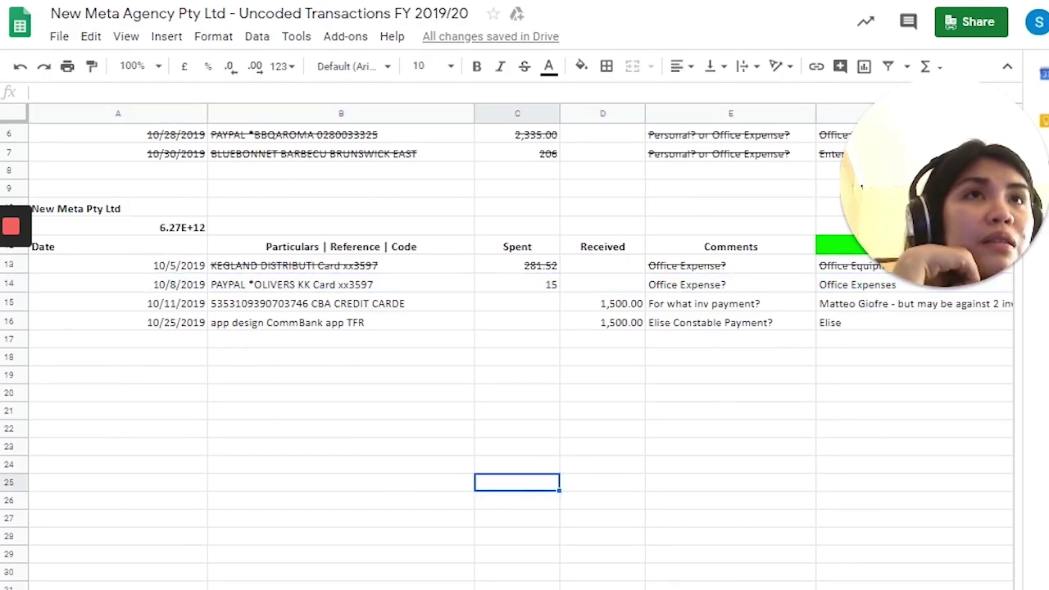
- Return to Xero and review the discussion comment on the unreconciled 11 Oct 2019 statement line
left_click(246, 1)
scroll(479, 444, "up", 1)
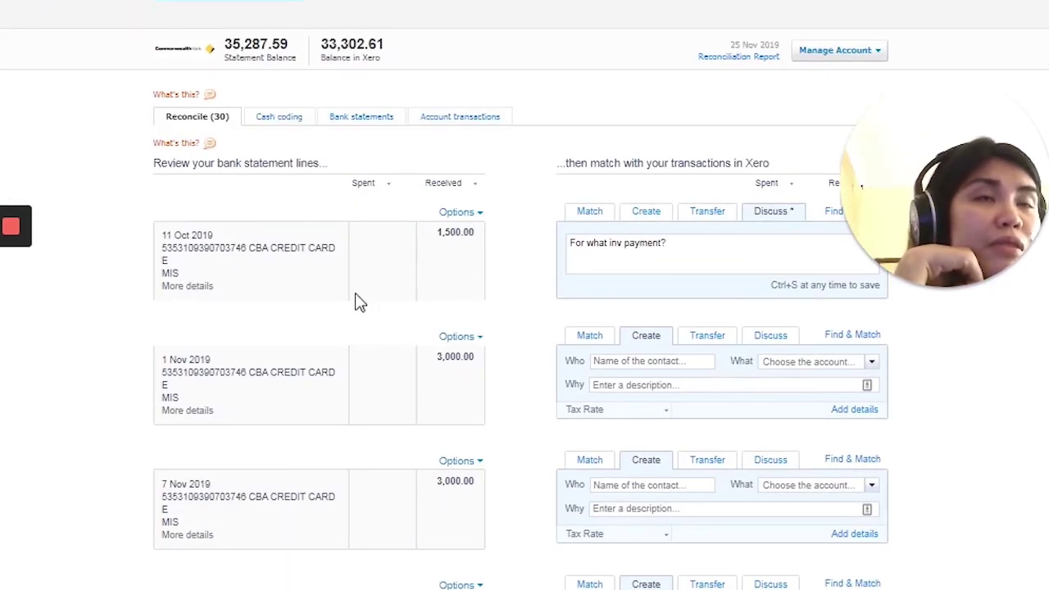
scroll(518, 277, "up", 1)
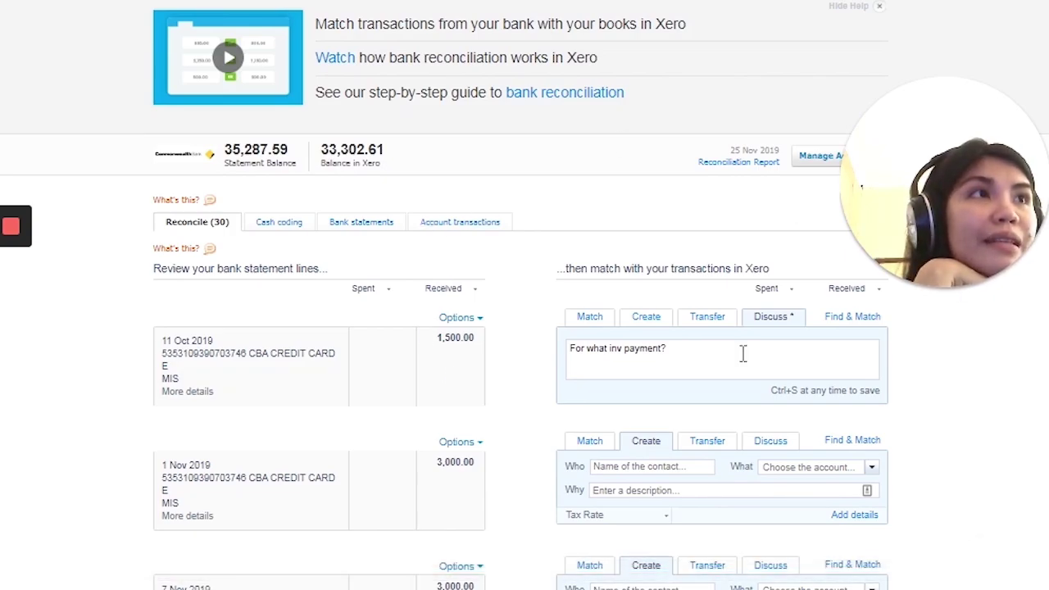
mouse_move(907, 283)
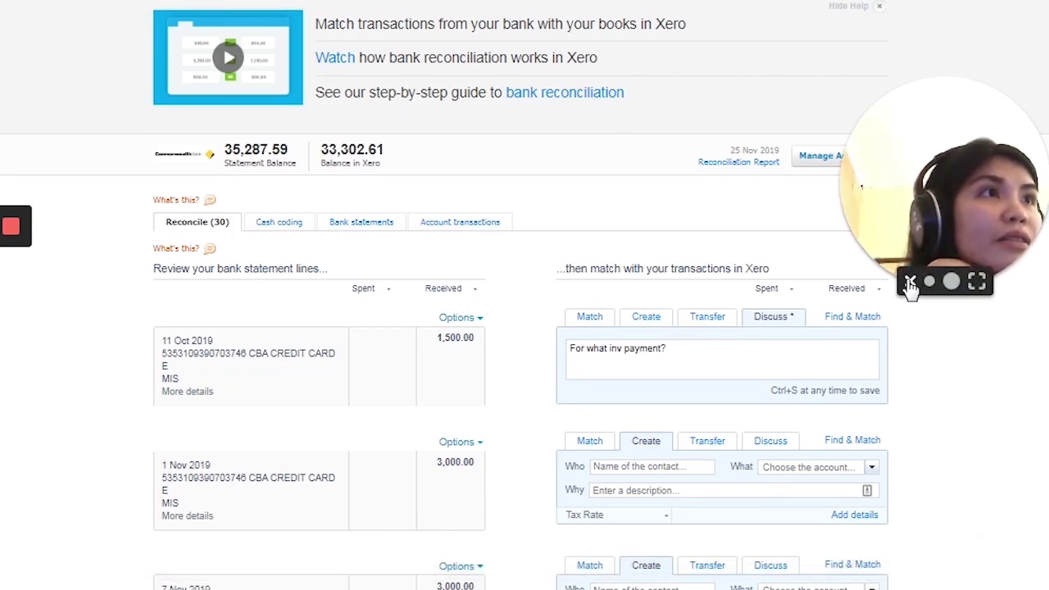